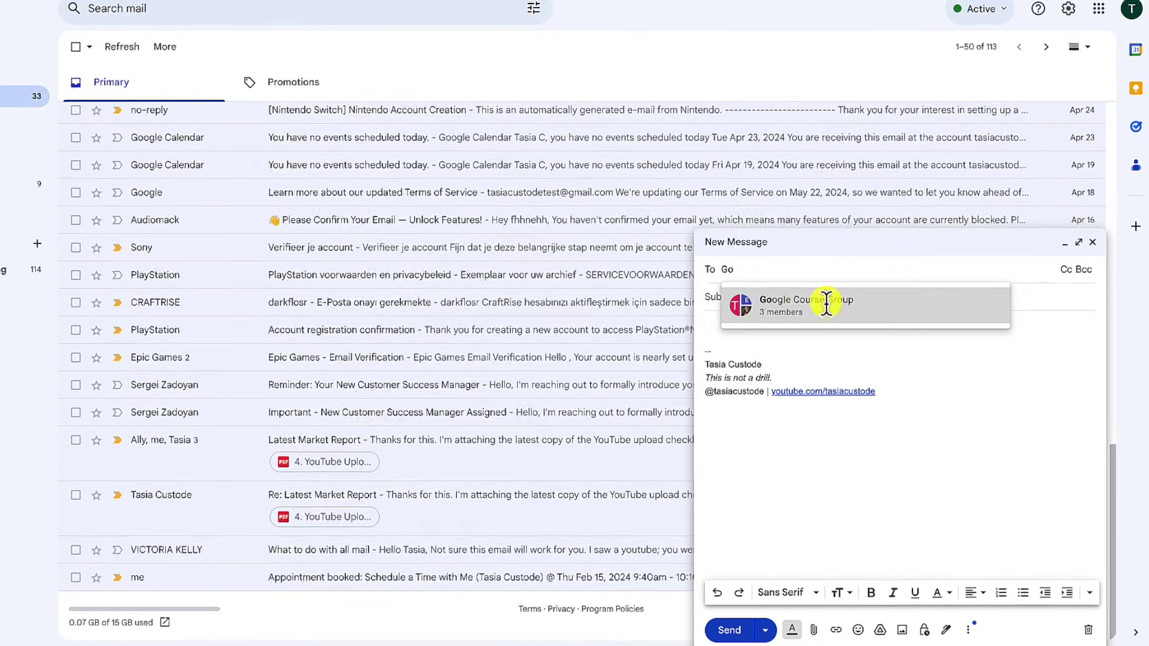
Address the new message to the Google Course Group, then bring up the Google apps list.
{"action": "left_click", "coordinate": [765, 310]}
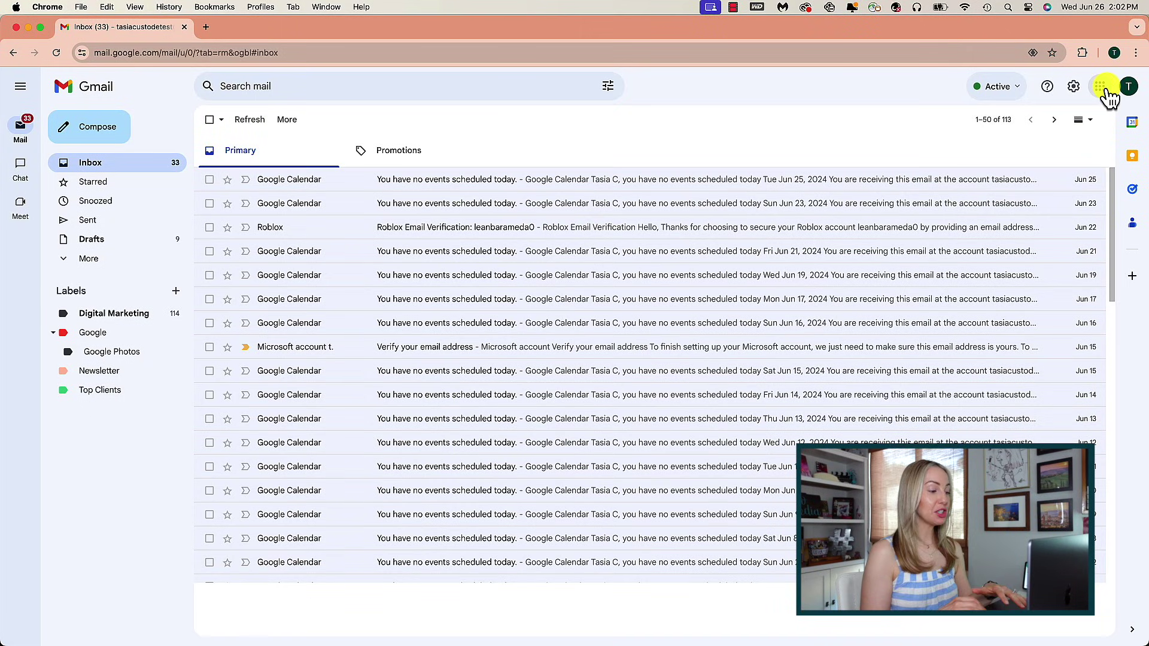
{"action": "left_click", "coordinate": [1101, 87]}
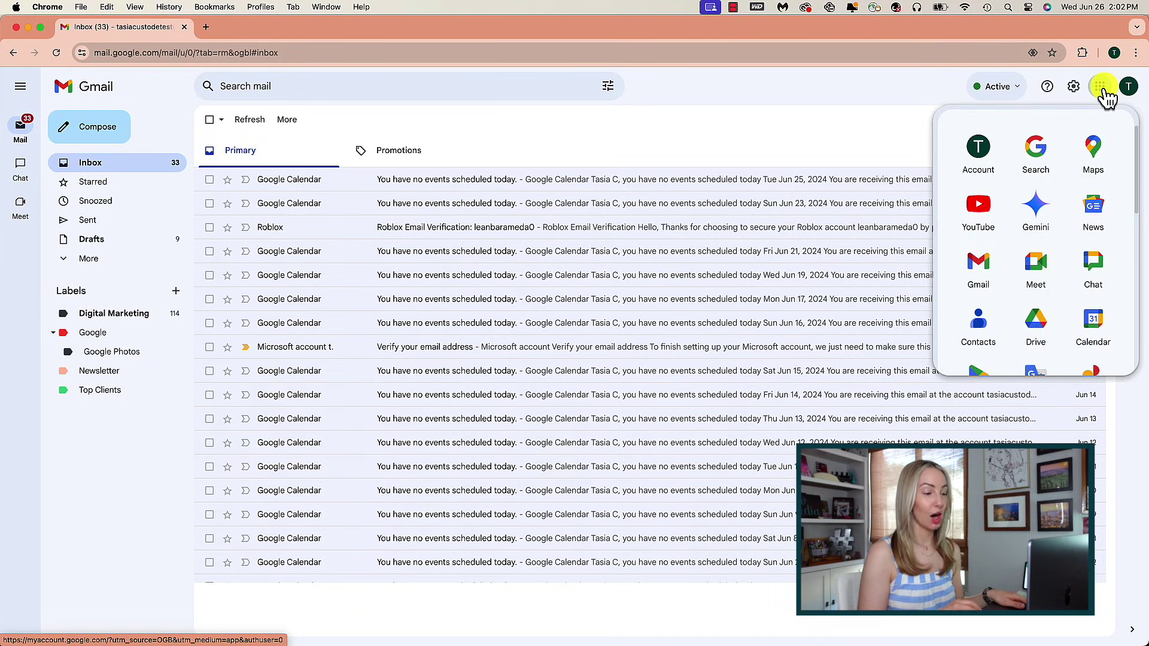
Open Google Contacts in a new tab and cancel the contact import without importing anything.
{"action": "left_click", "coordinate": [980, 326]}
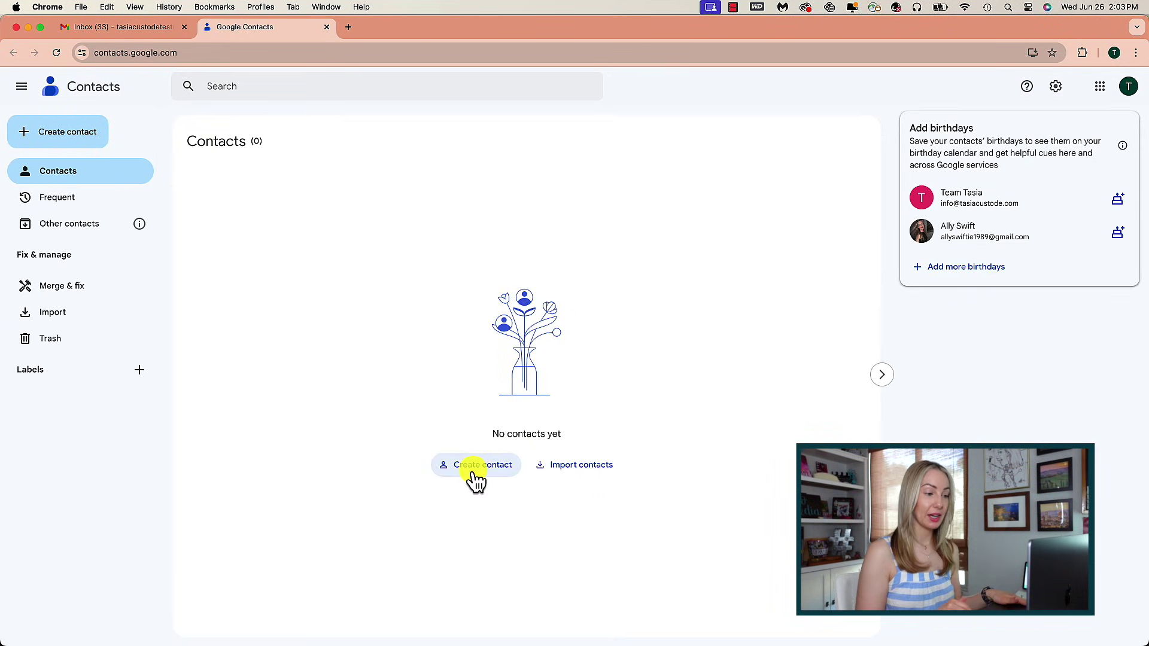
{"action": "left_click", "coordinate": [579, 473]}
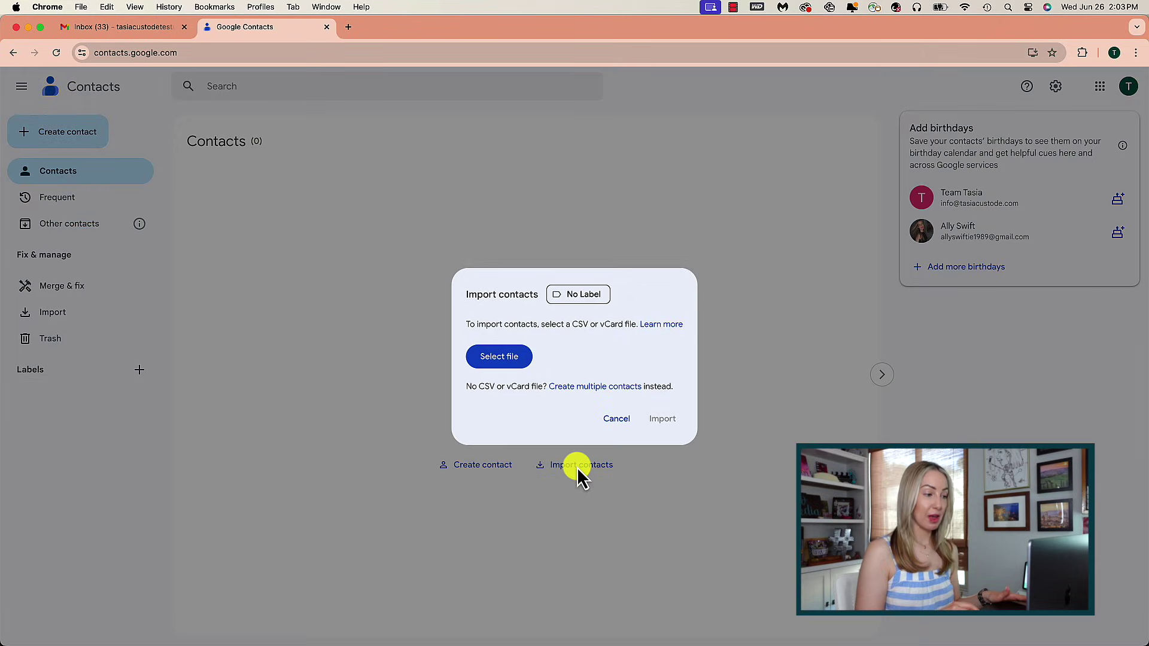
{"action": "left_click", "coordinate": [611, 421]}
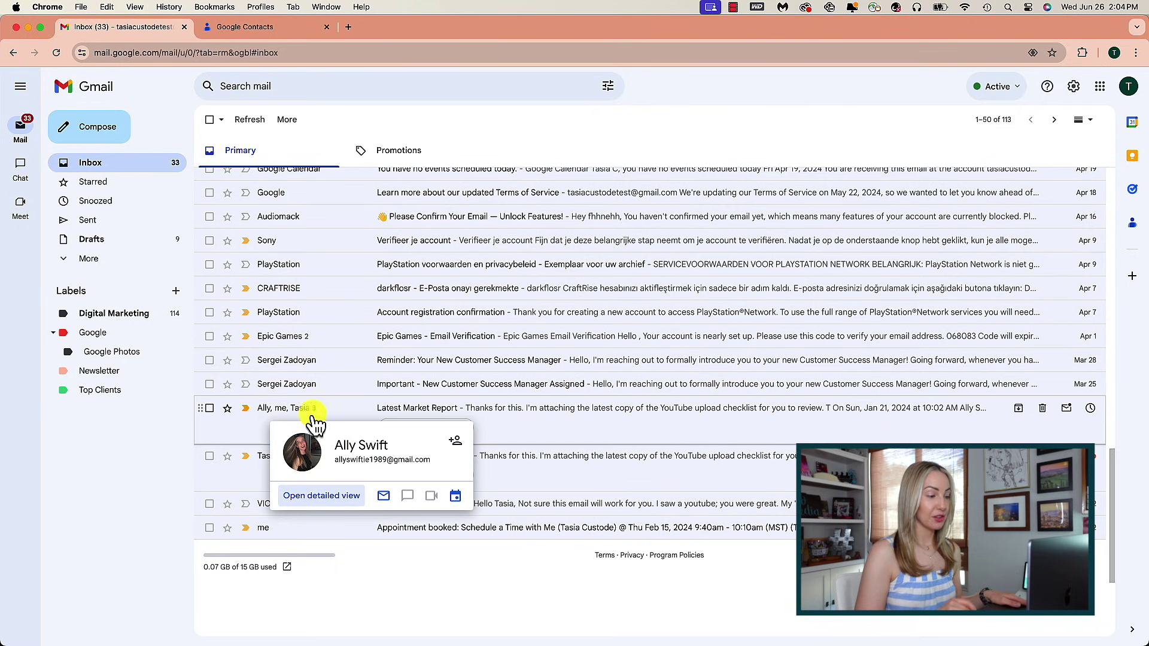
Save the inbox thread's sender as a contact and return to the Google Contacts tab.
{"action": "left_click", "coordinate": [456, 439]}
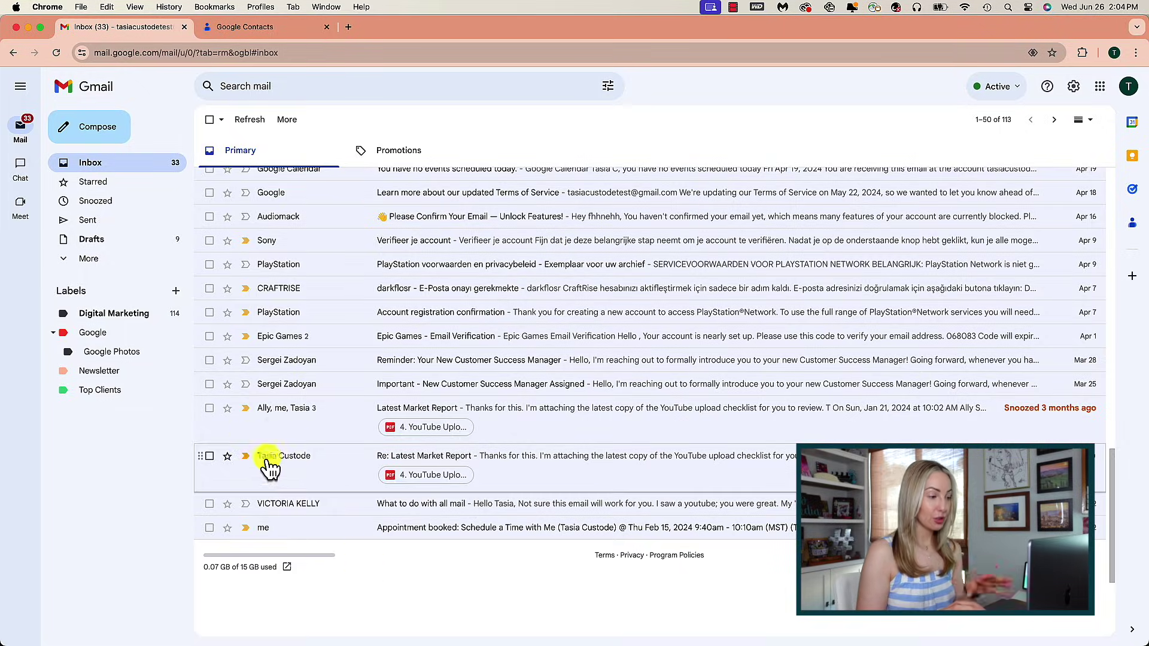
{"action": "key", "text": "ctrl+Tab"}
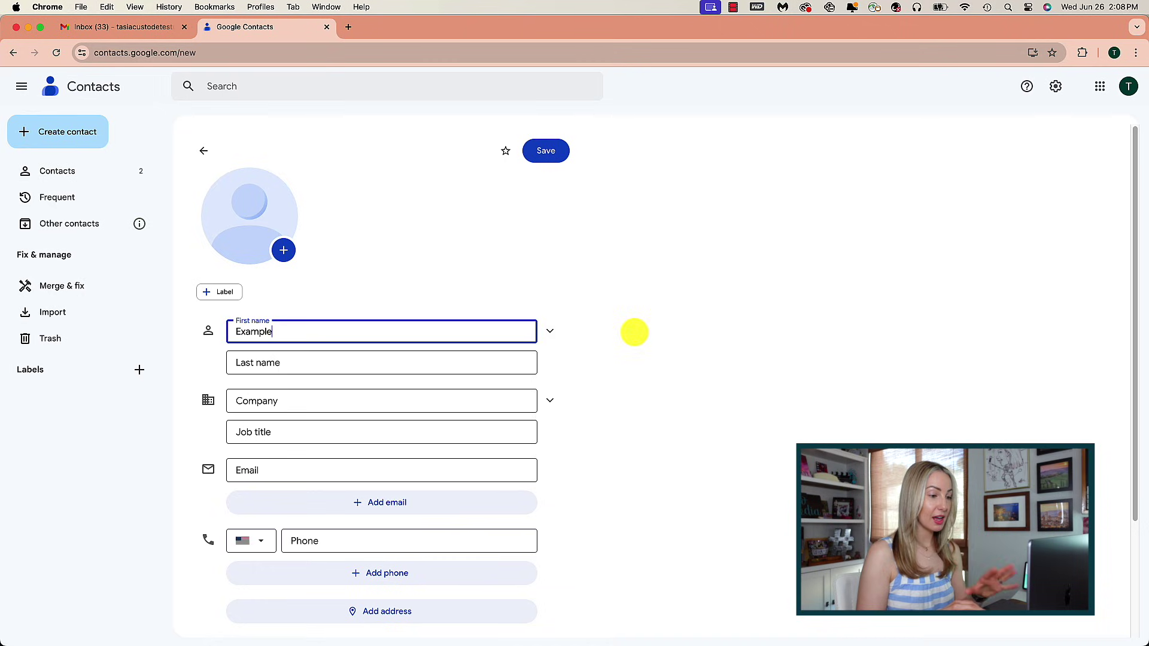
Save a new contact Example YouTube with an email address, then return to the full contacts list.
{"action": "left_click", "coordinate": [341, 364]}
{"action": "type", "text": "YouTube"}
{"action": "left_click", "coordinate": [322, 474]}
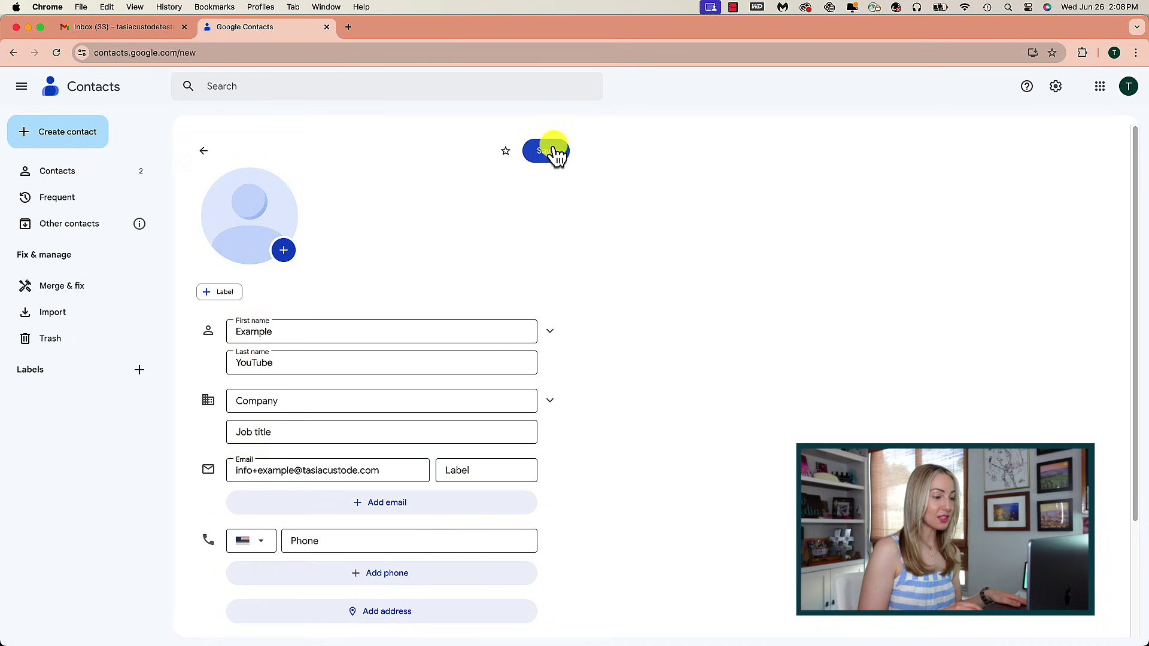
{"action": "left_click", "coordinate": [553, 152]}
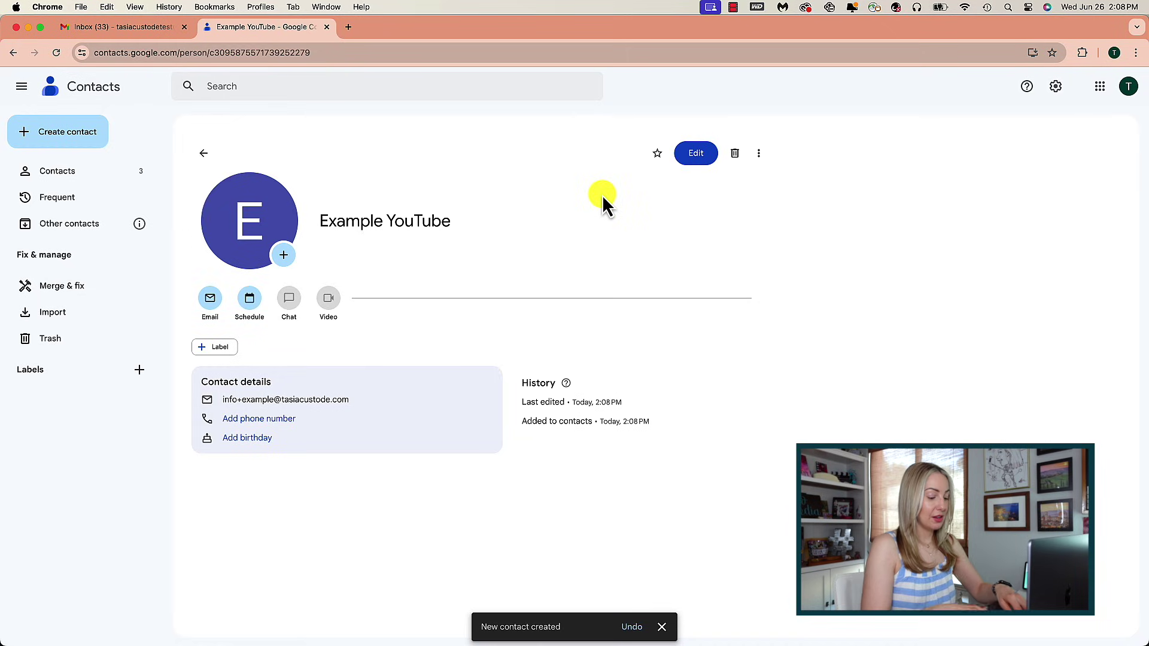
{"action": "left_click", "coordinate": [39, 173]}
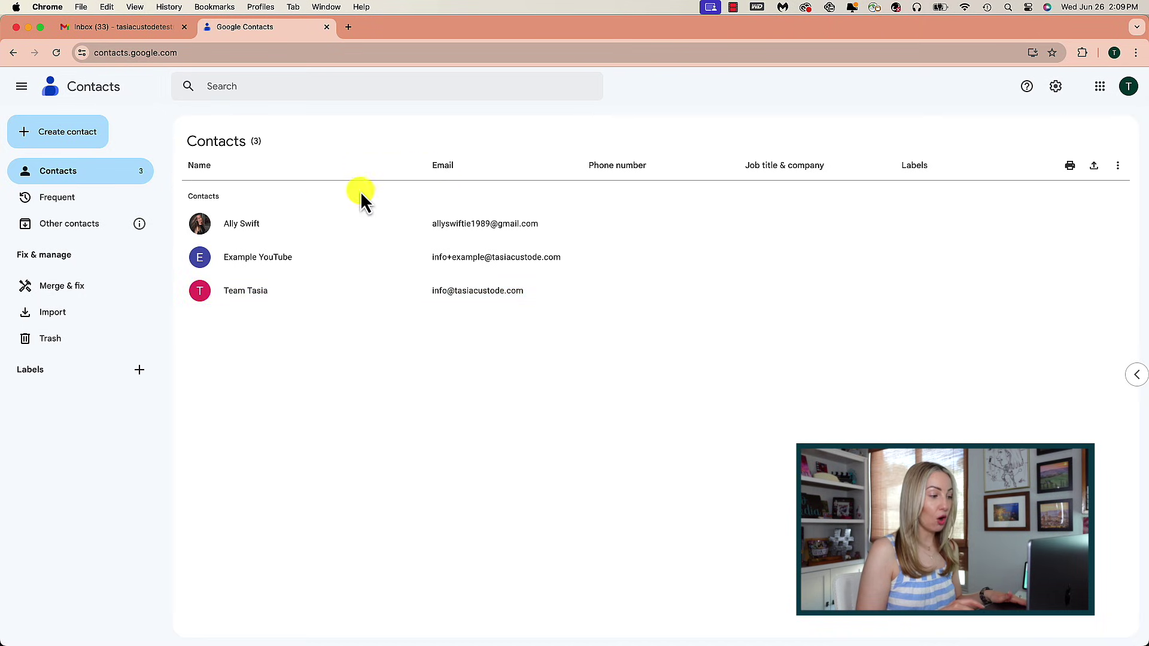
Apply a new 'Google Course Group' label to all three contacts, then return to the Gmail inbox.
{"action": "left_click", "coordinate": [200, 225]}
{"action": "left_click", "coordinate": [200, 258]}
{"action": "left_click", "coordinate": [201, 292]}
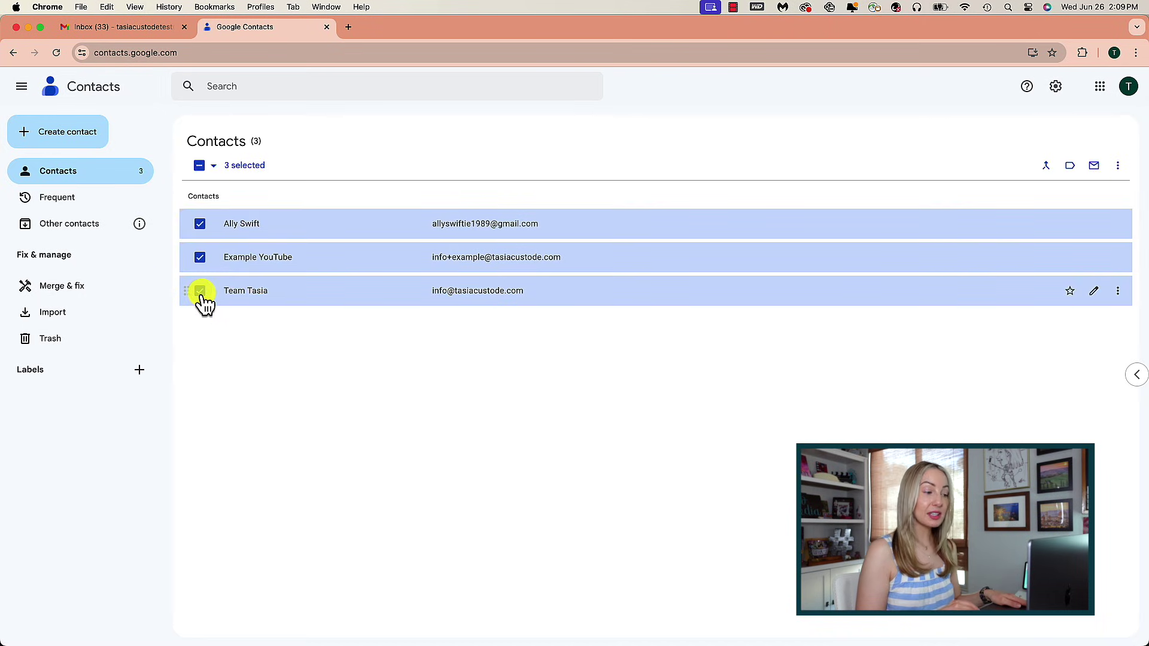
{"action": "left_click", "coordinate": [1070, 166]}
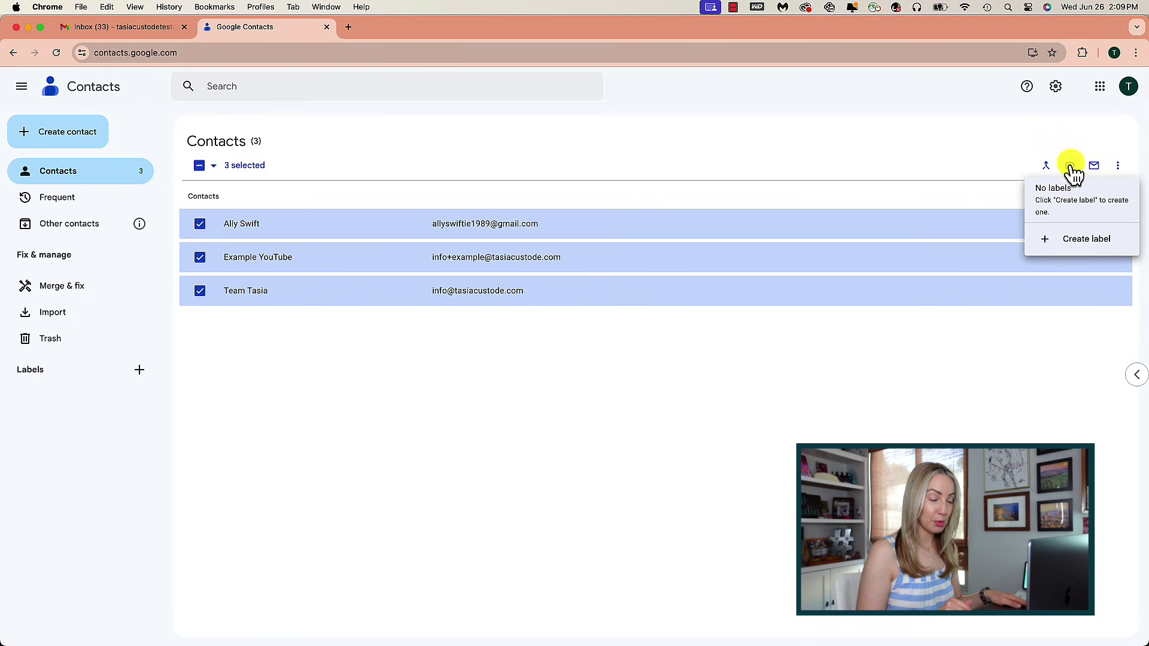
{"action": "left_click", "coordinate": [1085, 241]}
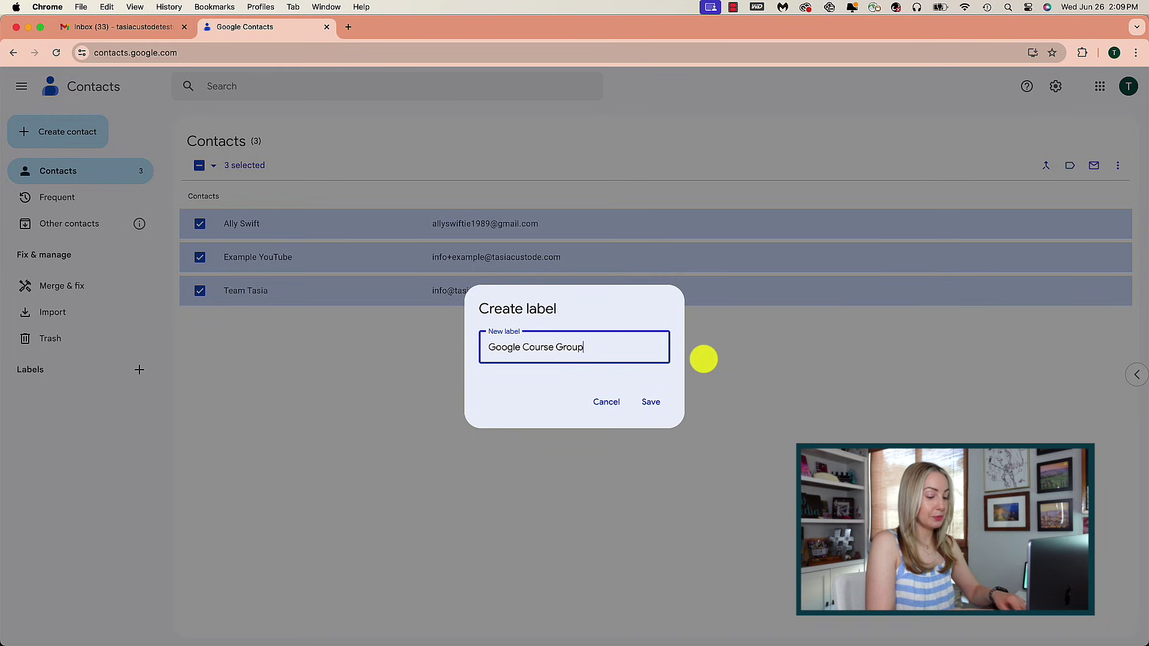
{"action": "left_click", "coordinate": [660, 407]}
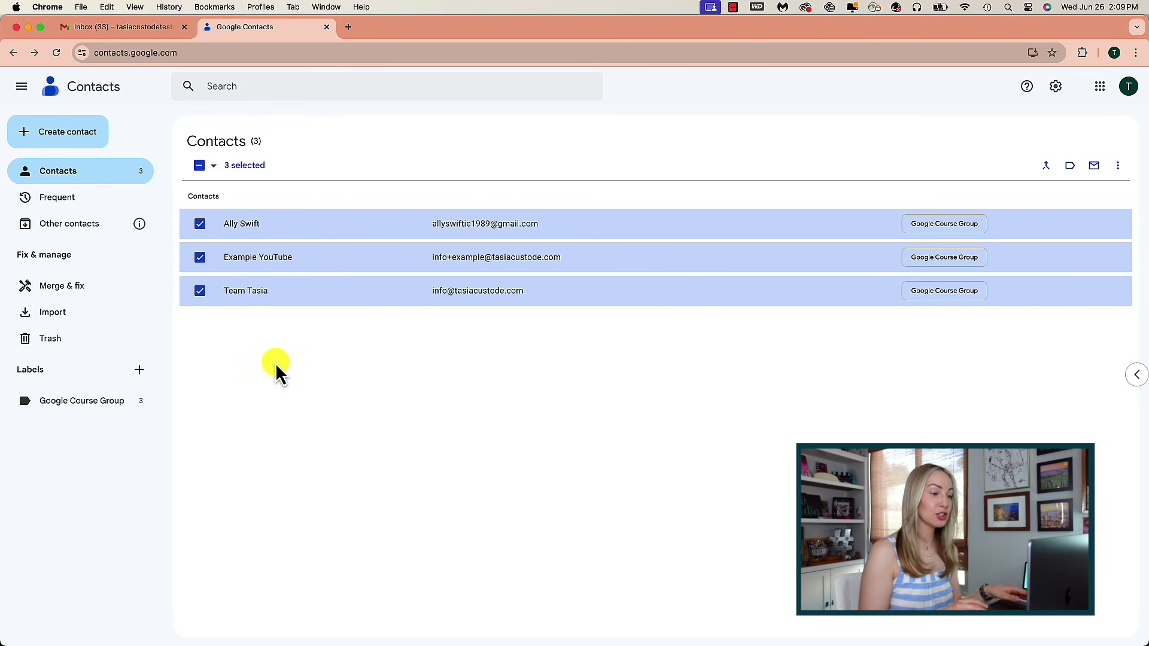
{"action": "left_click", "coordinate": [121, 28]}
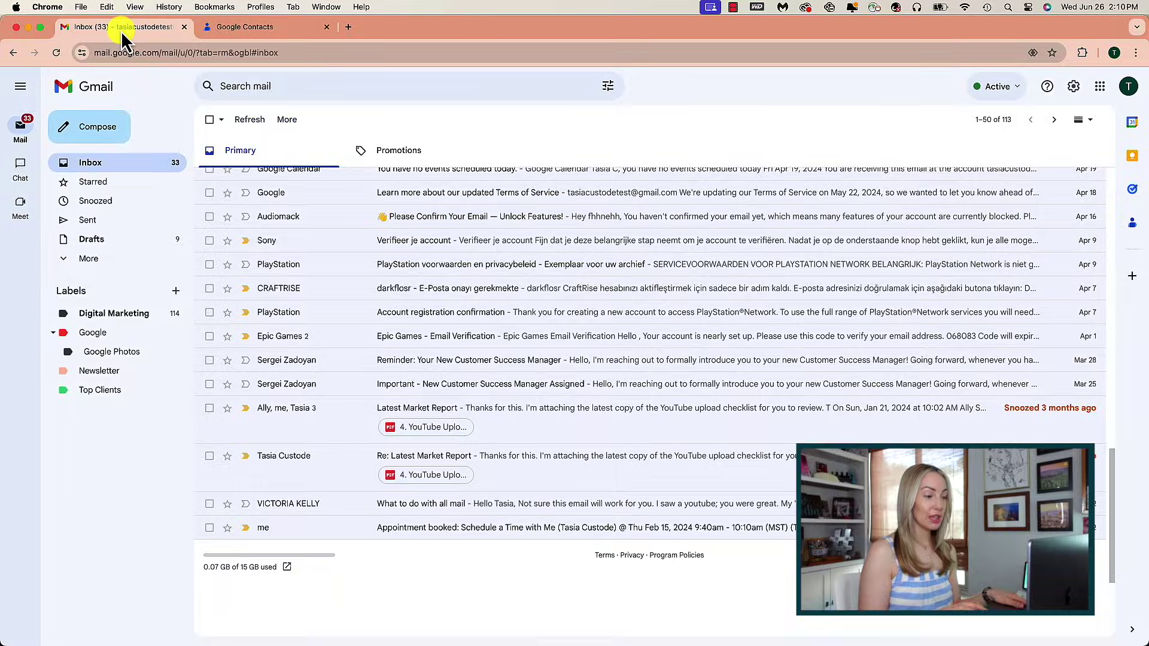
Compose a new email and pick the Google Course Group from the 'Go' suggestions in To.
{"action": "left_click", "coordinate": [116, 129]}
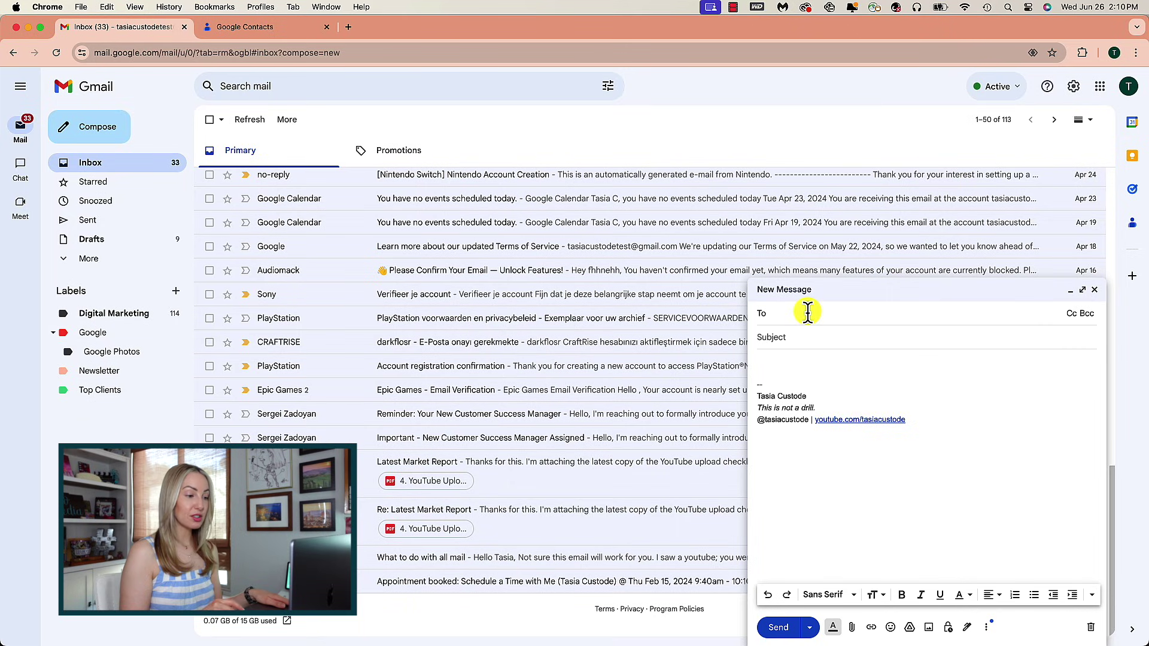
{"action": "type", "text": "Go"}
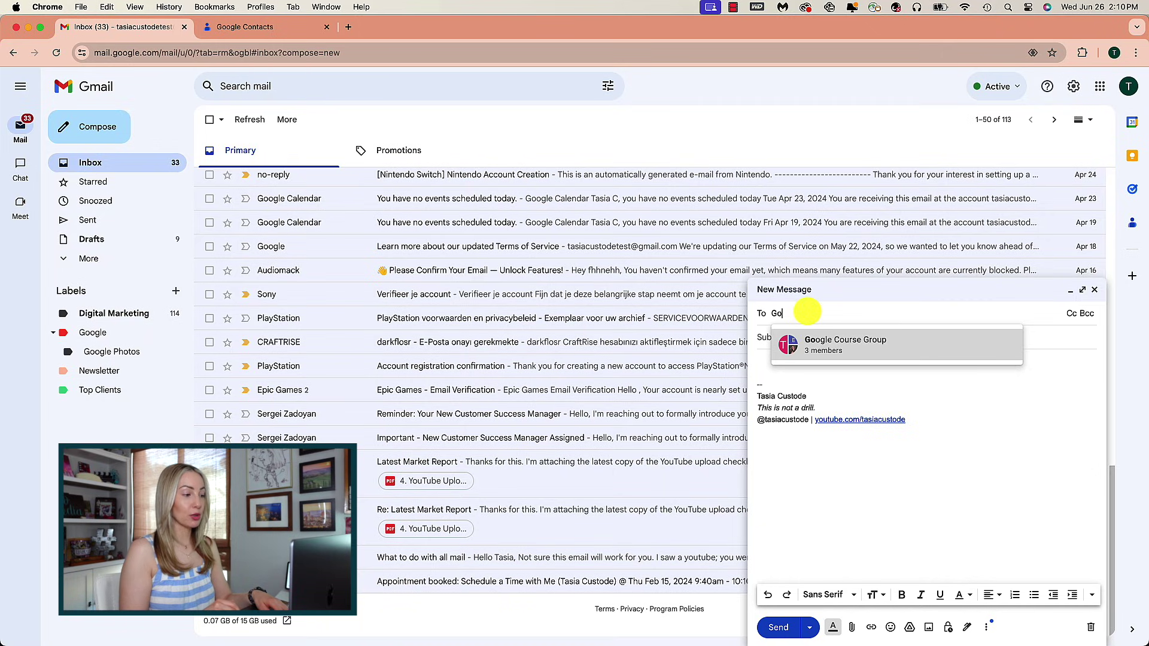
{"action": "left_click", "coordinate": [865, 347]}
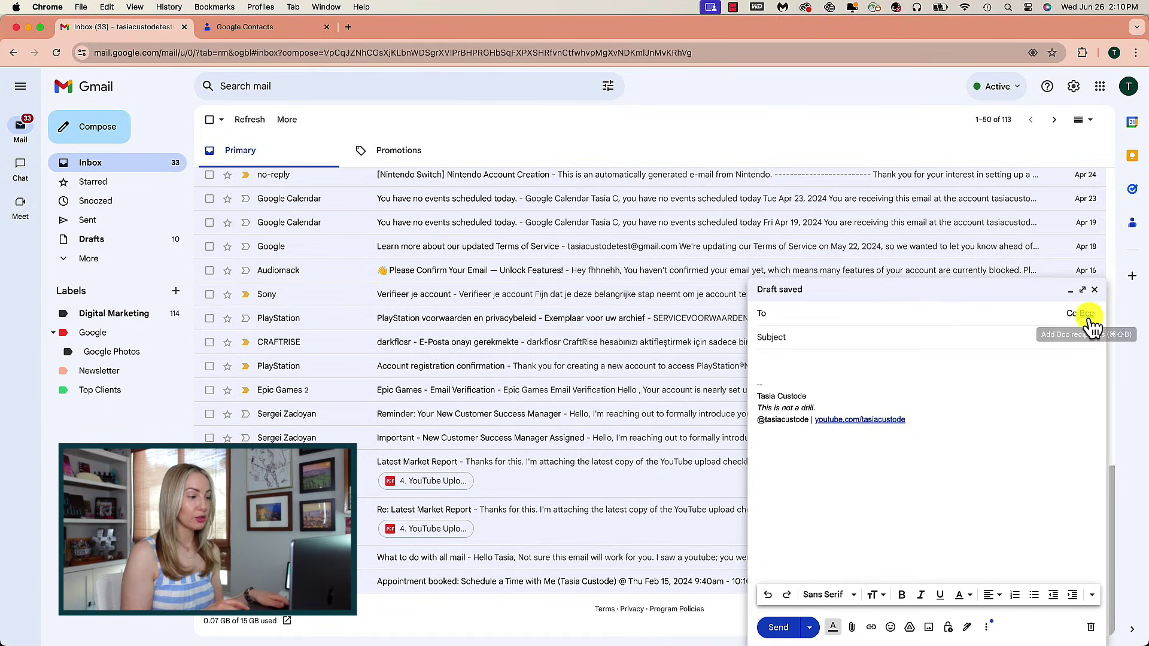
Add a Bcc line and blind-copy the message to the Google Course Group.
{"action": "left_click", "coordinate": [1087, 315]}
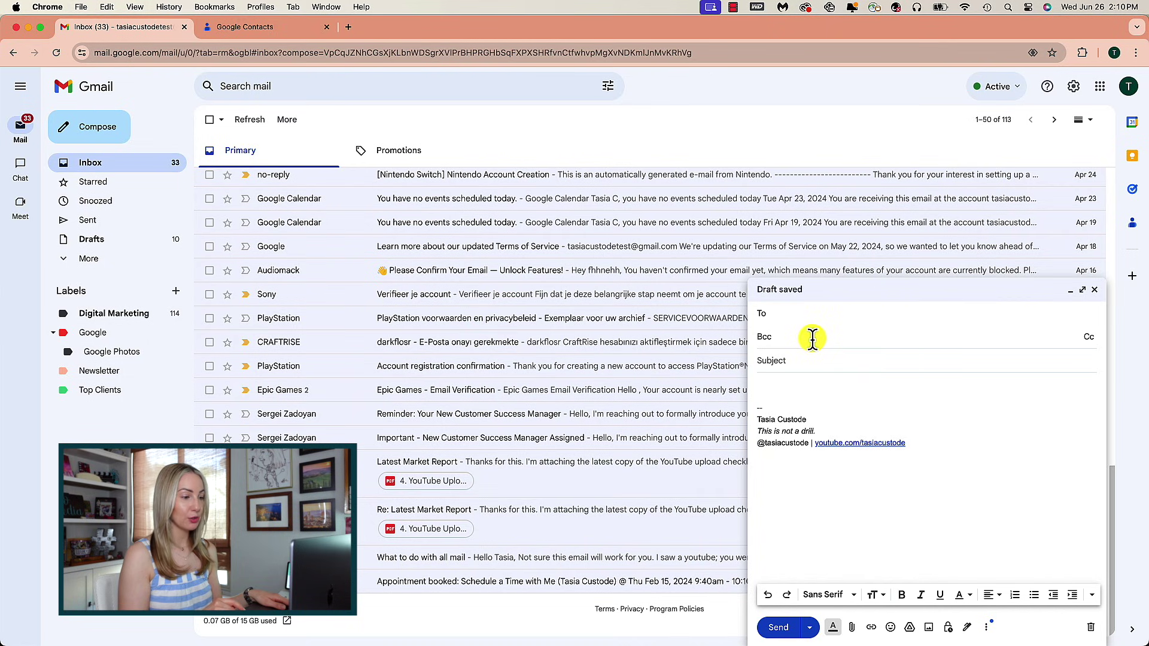
{"action": "type", "text": "go"}
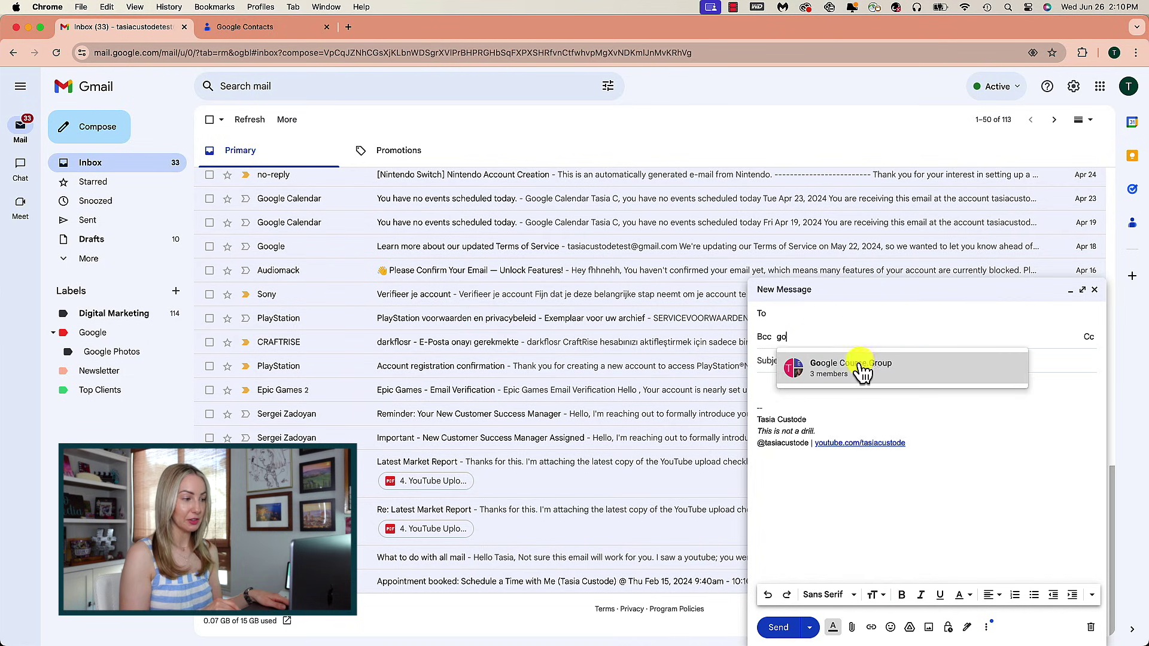
{"action": "left_click", "coordinate": [856, 366]}
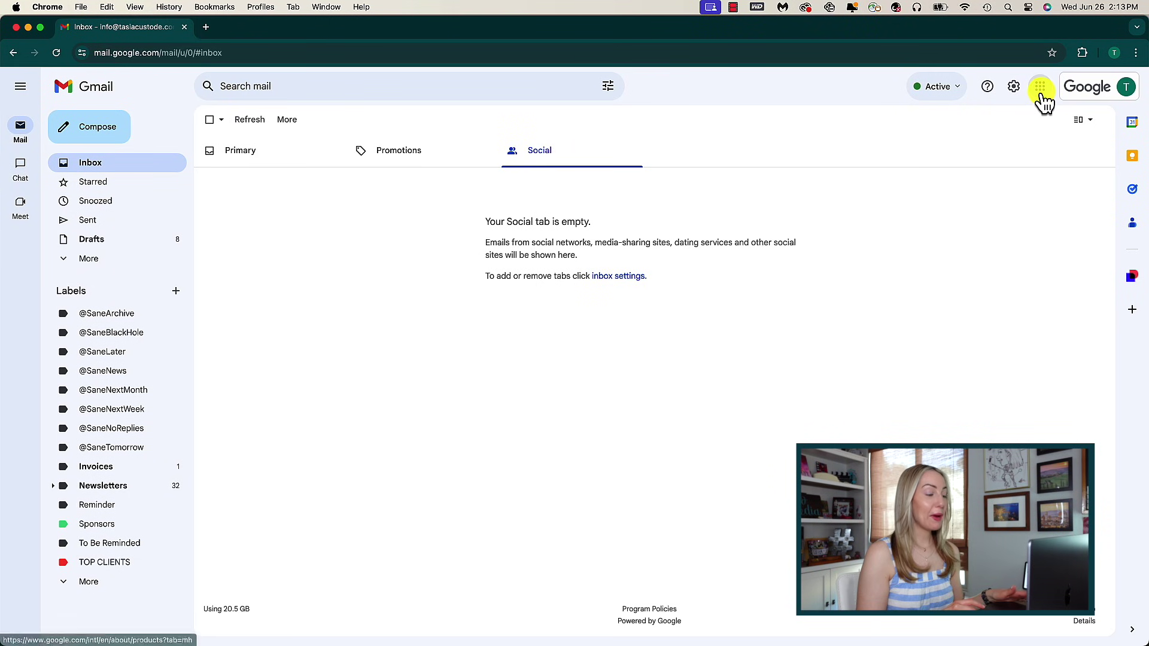
Scroll through the full Google apps panel looking for Groups.
{"action": "left_click", "coordinate": [1041, 90]}
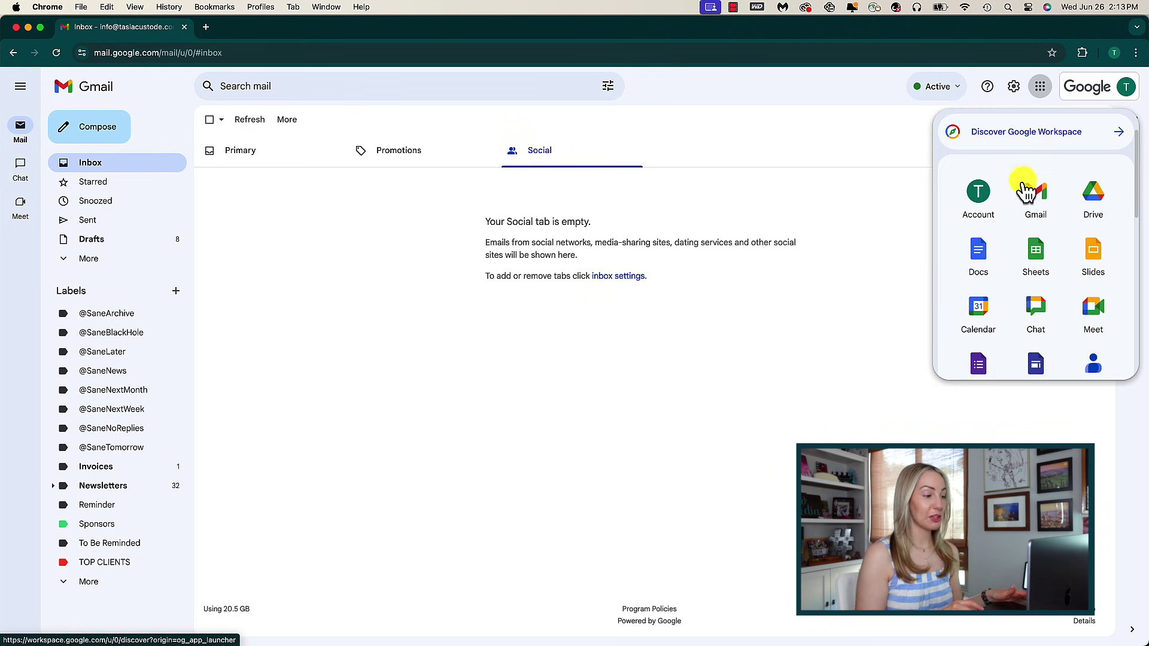
{"action": "scroll", "coordinate": [1016, 200], "scroll_direction": "down", "scroll_amount": 2}
{"action": "scroll", "coordinate": [1016, 200], "scroll_direction": "down", "scroll_amount": 6}
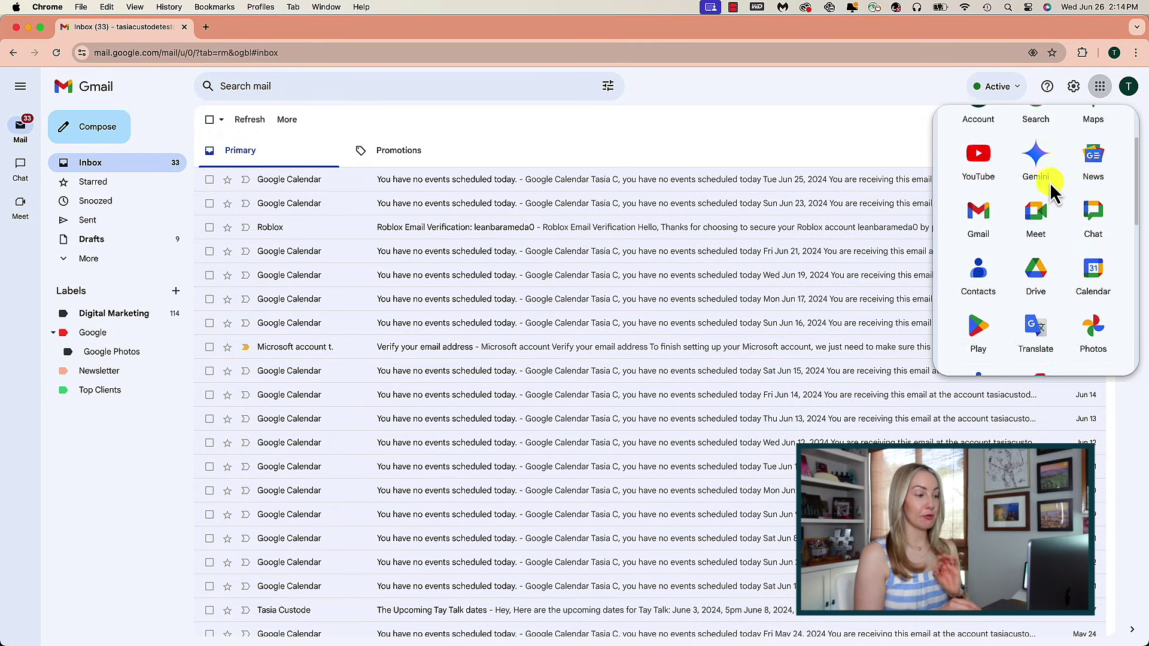
{"action": "scroll", "coordinate": [1050, 182], "scroll_direction": "down", "scroll_amount": 10}
{"action": "scroll", "coordinate": [1050, 182], "scroll_direction": "down", "scroll_amount": 5}
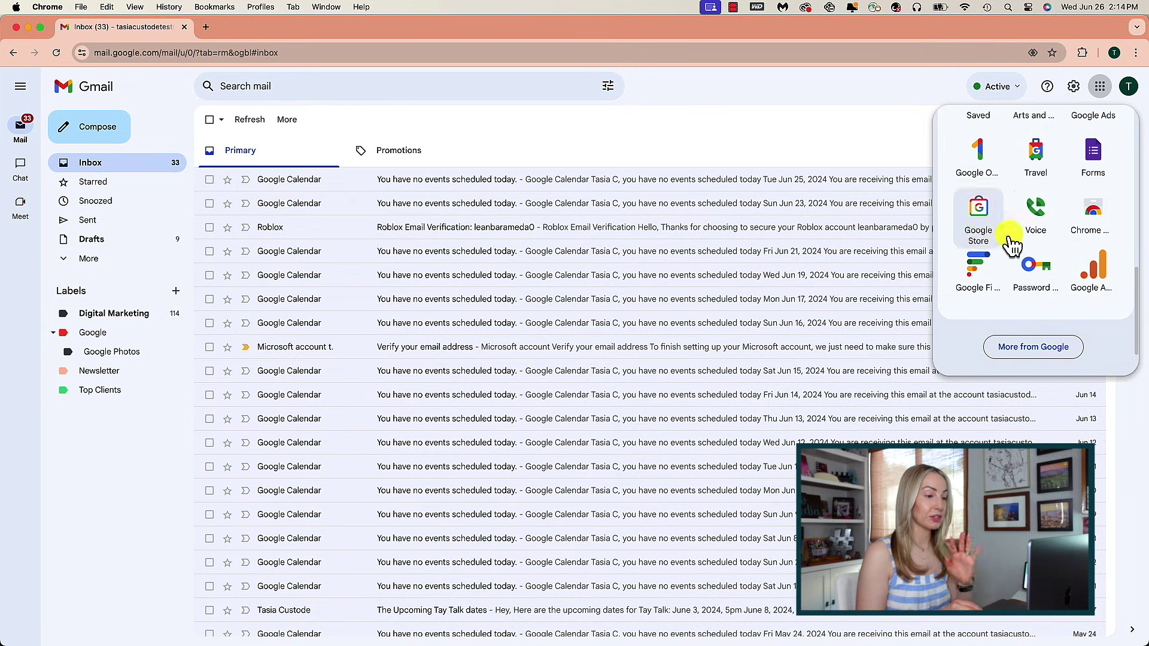
Close the apps list and load groups.google.com in a new tab.
{"action": "left_click", "coordinate": [824, 111]}
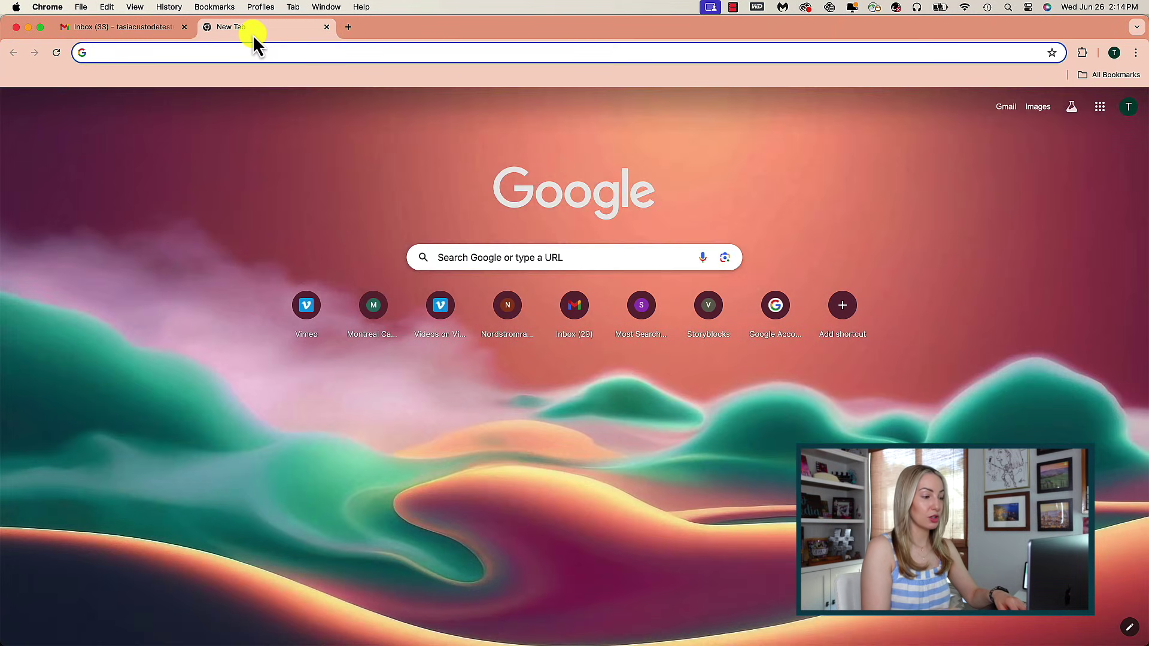
{"action": "type", "text": "groups.google.com"}
{"action": "key", "text": "Return"}
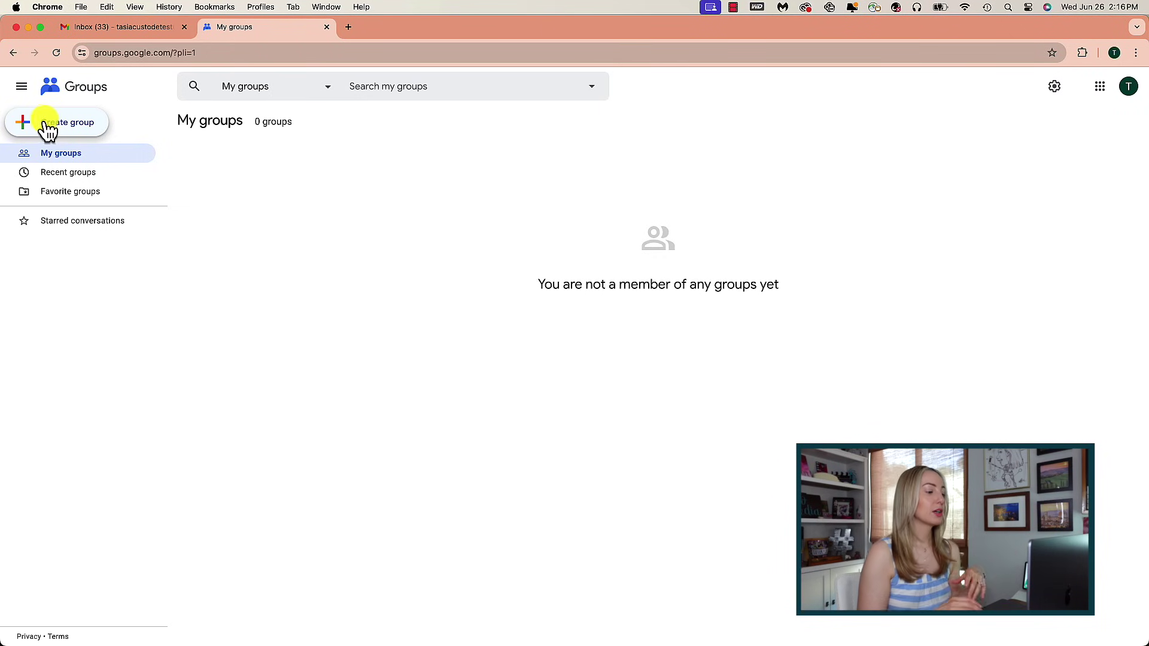
Start a group named Google School Course and fix its google-school-course email address.
{"action": "left_click", "coordinate": [59, 122]}
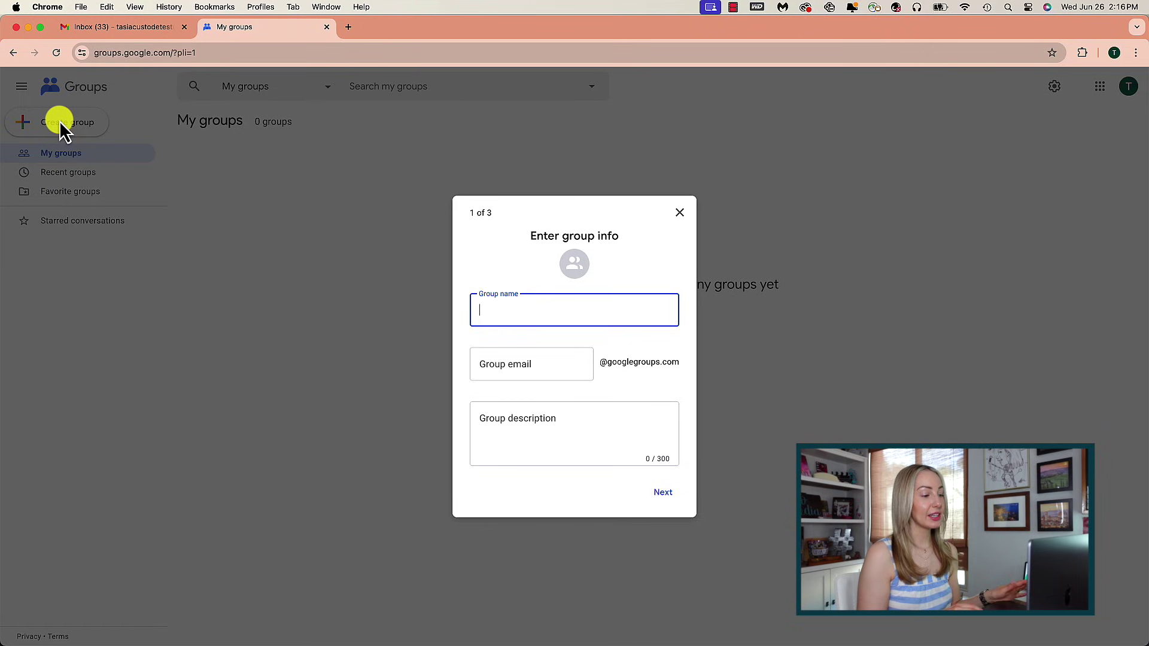
{"action": "type", "text": "Google School"}
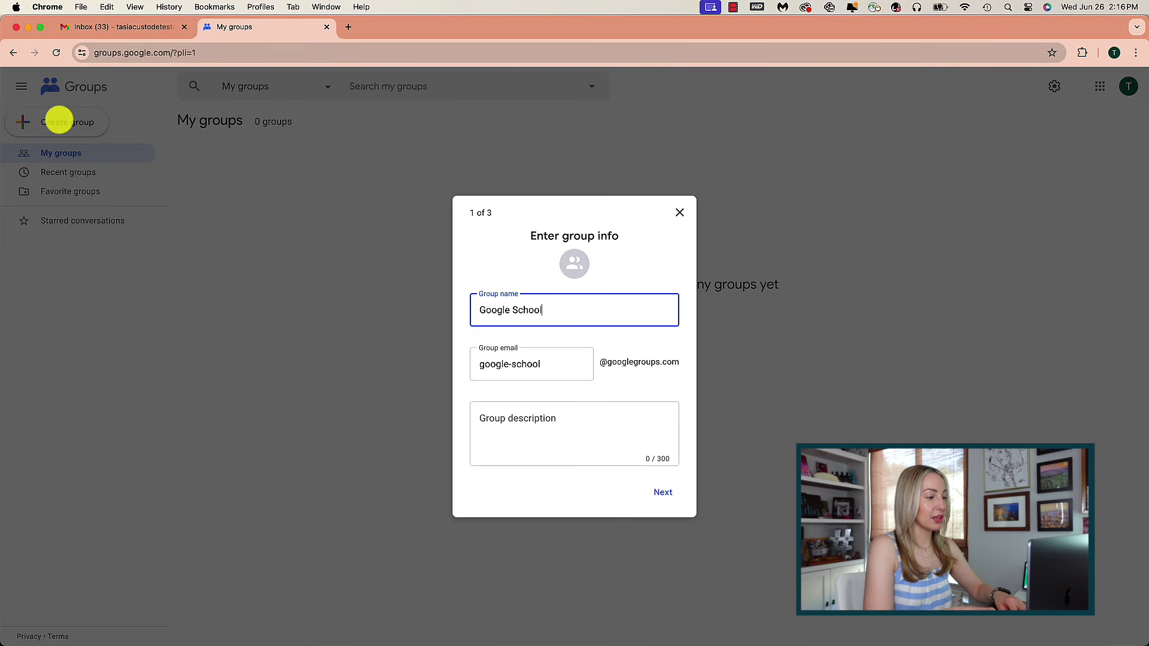
{"action": "type", "text": " Course"}
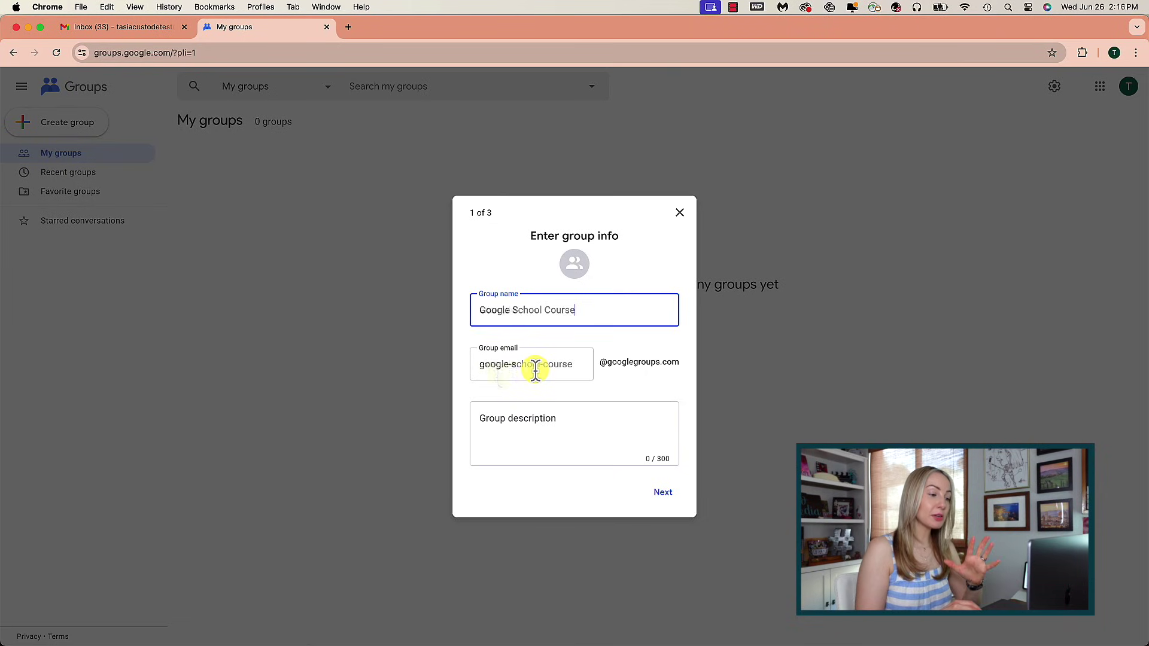
{"action": "left_click", "coordinate": [661, 499]}
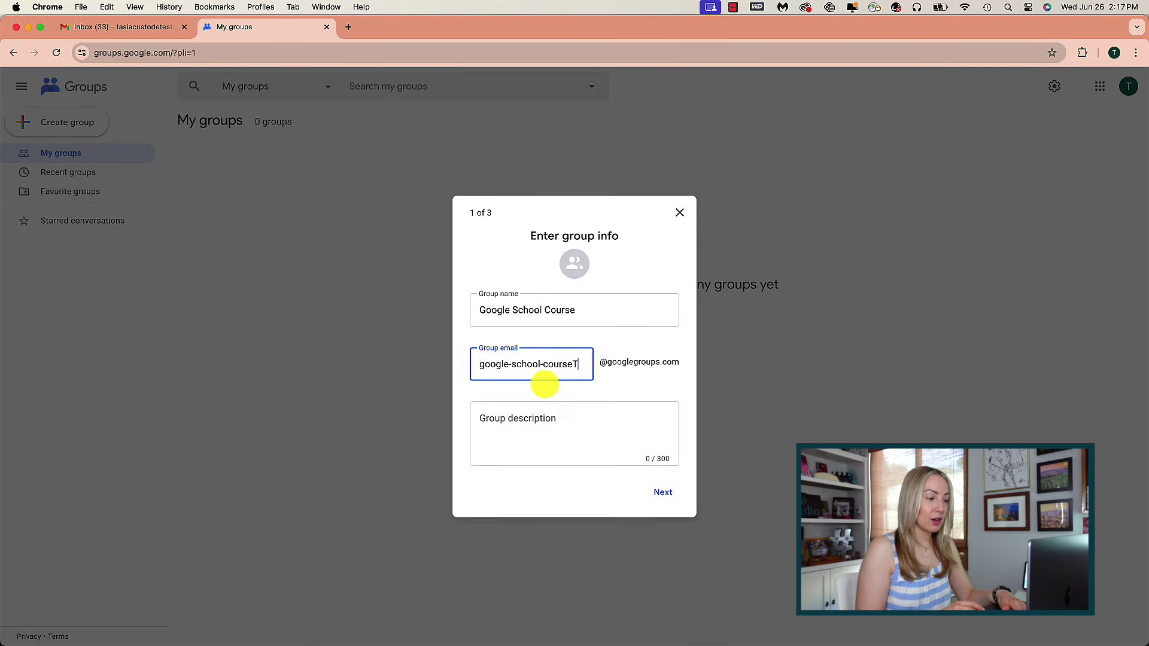
{"action": "type", "text": "TAS"}
{"action": "key", "text": "BackSpace"}
{"action": "key", "text": "BackSpace"}
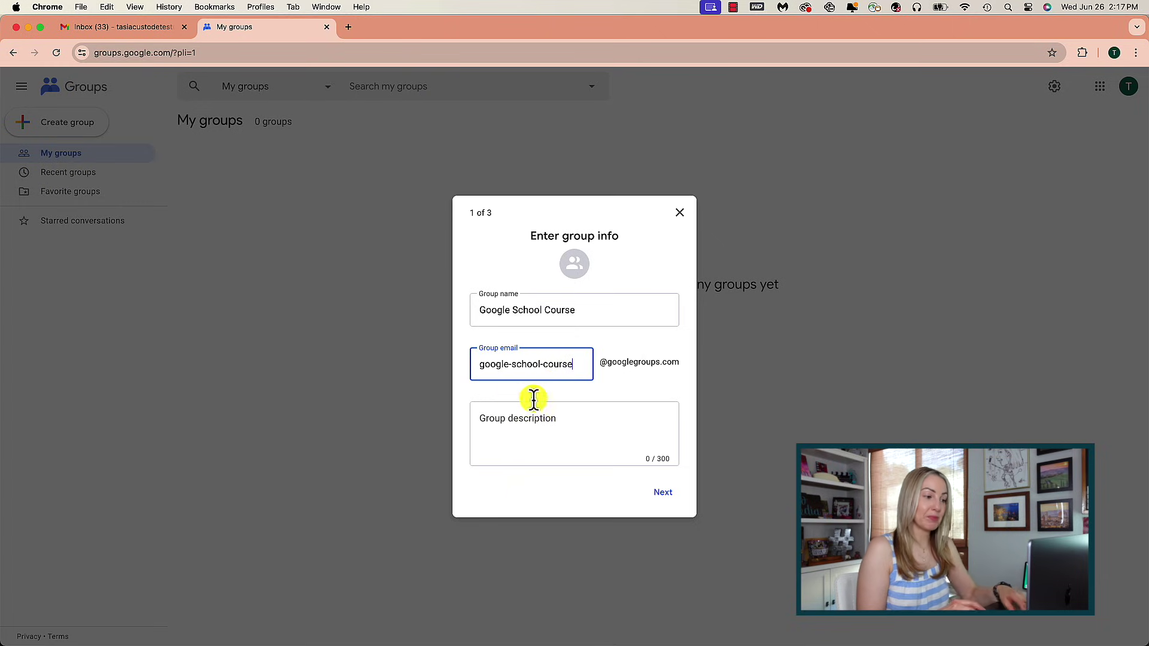
Describe the group as 'Enrolled Google Course Members' and continue to privacy settings.
{"action": "left_click", "coordinate": [476, 421]}
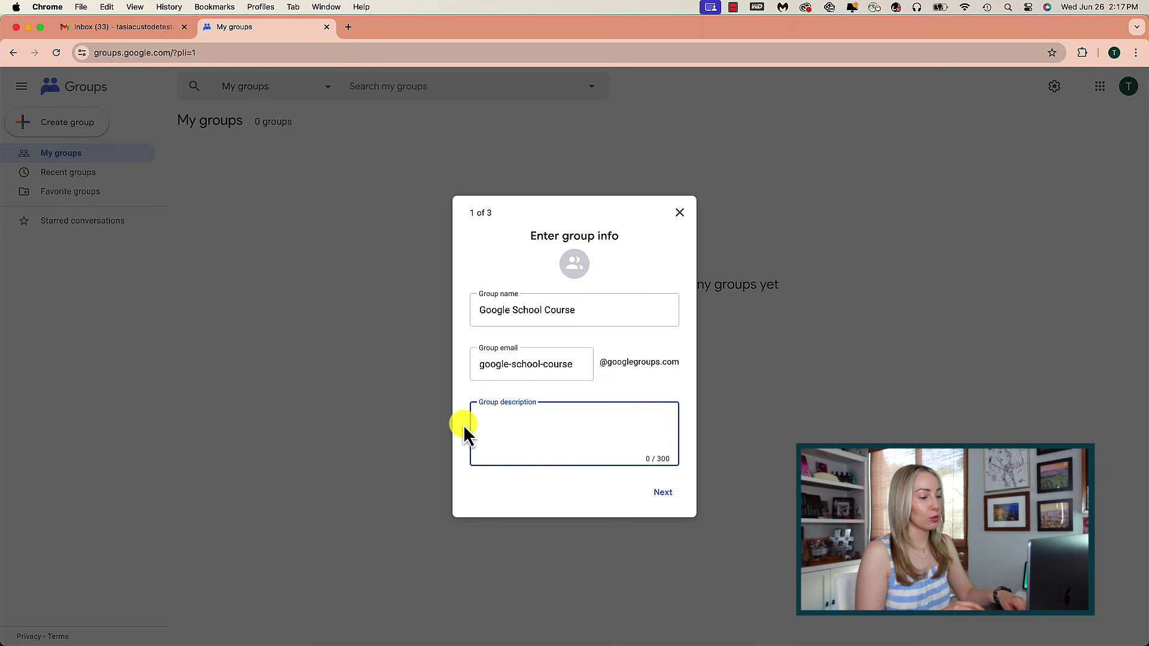
{"action": "type", "text": "Enrolled Google Course Members"}
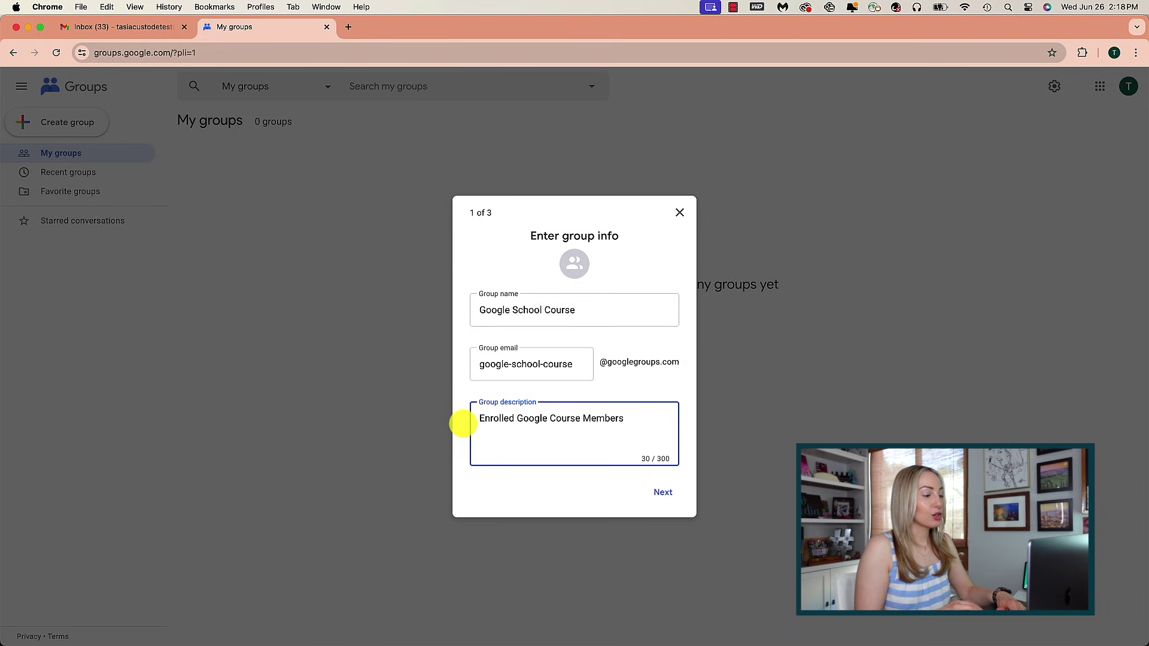
{"action": "left_click", "coordinate": [663, 492]}
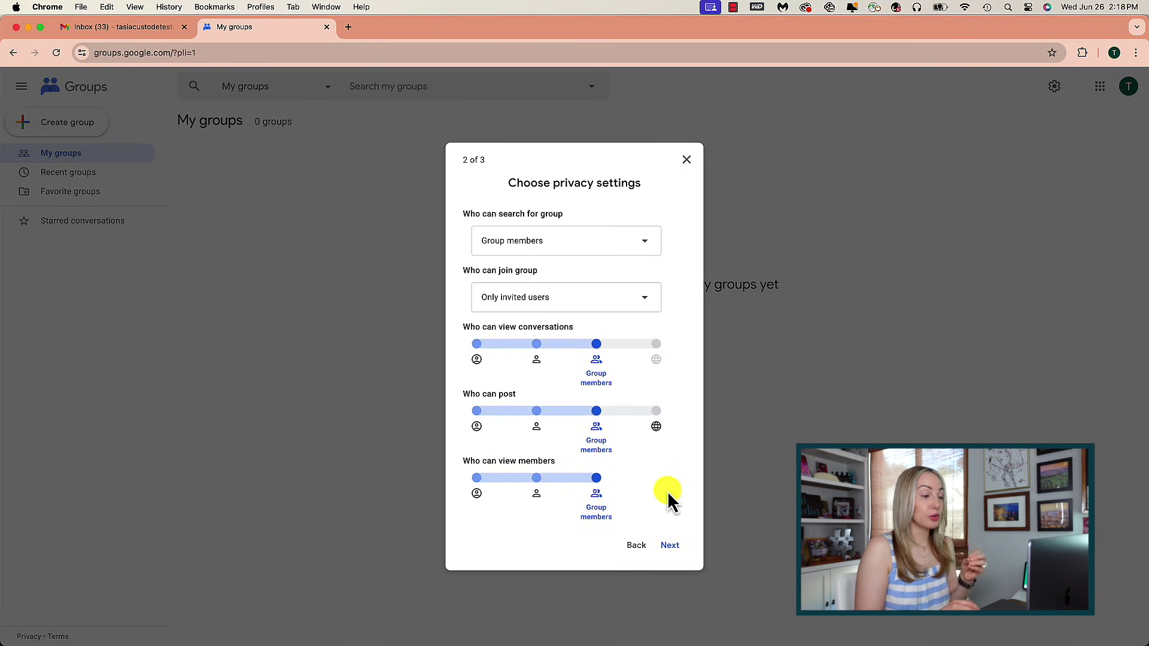
Limit group search to Group members and joining to Only invited users, then continue to Add members.
{"action": "left_click", "coordinate": [646, 244]}
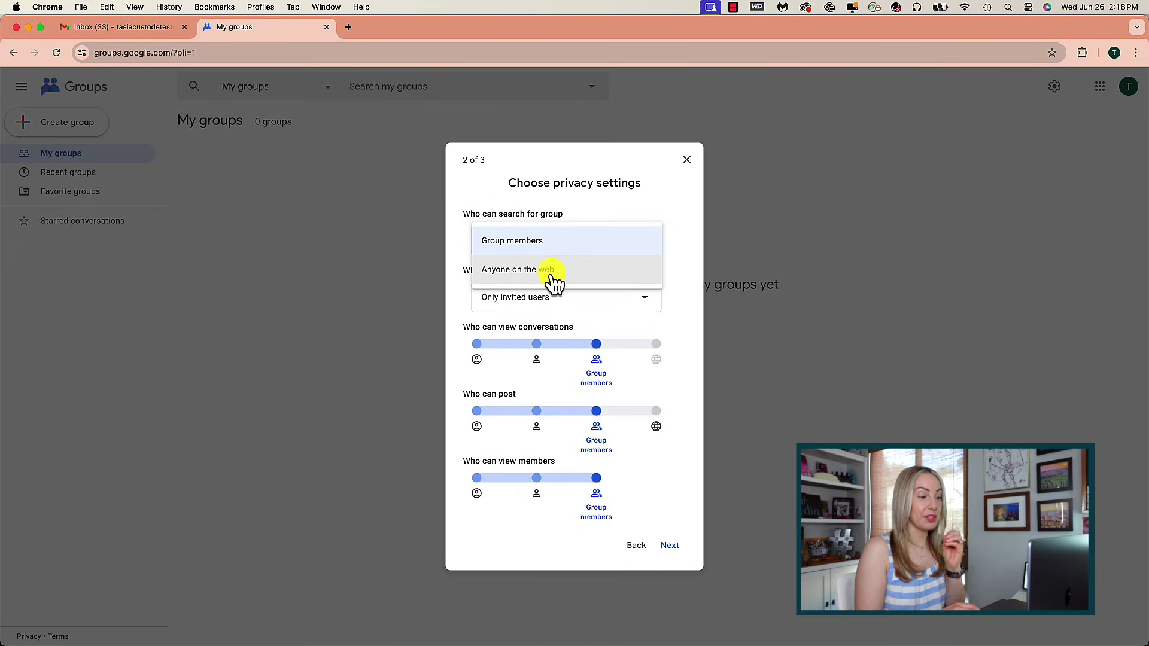
{"action": "left_click", "coordinate": [557, 244]}
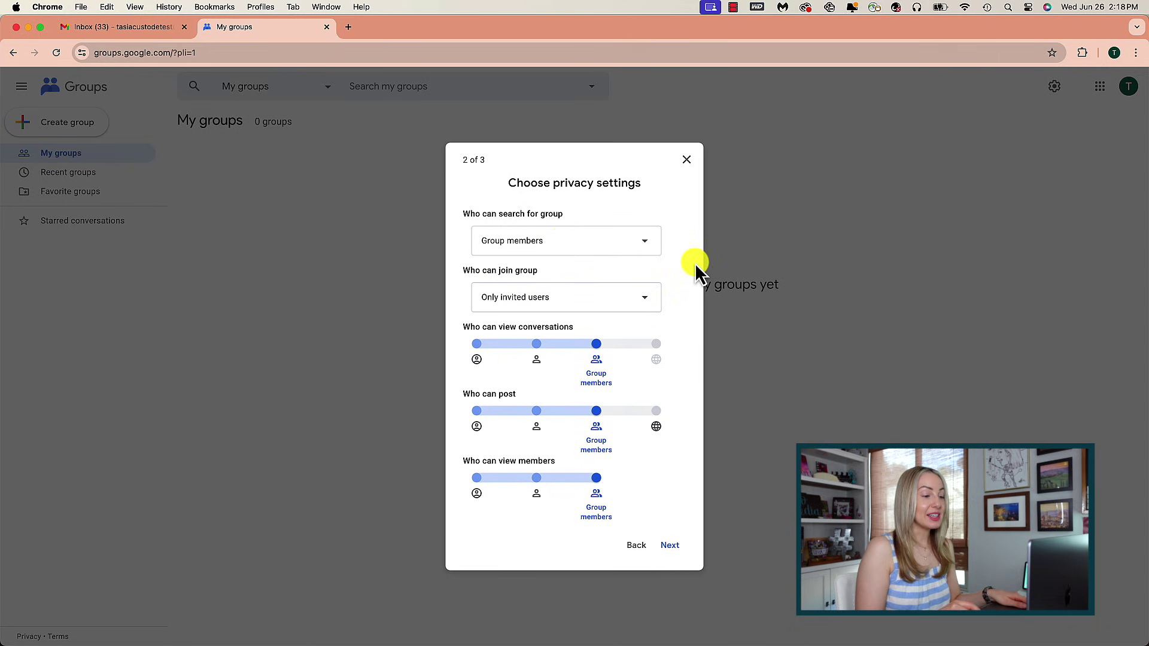
{"action": "left_click", "coordinate": [648, 301]}
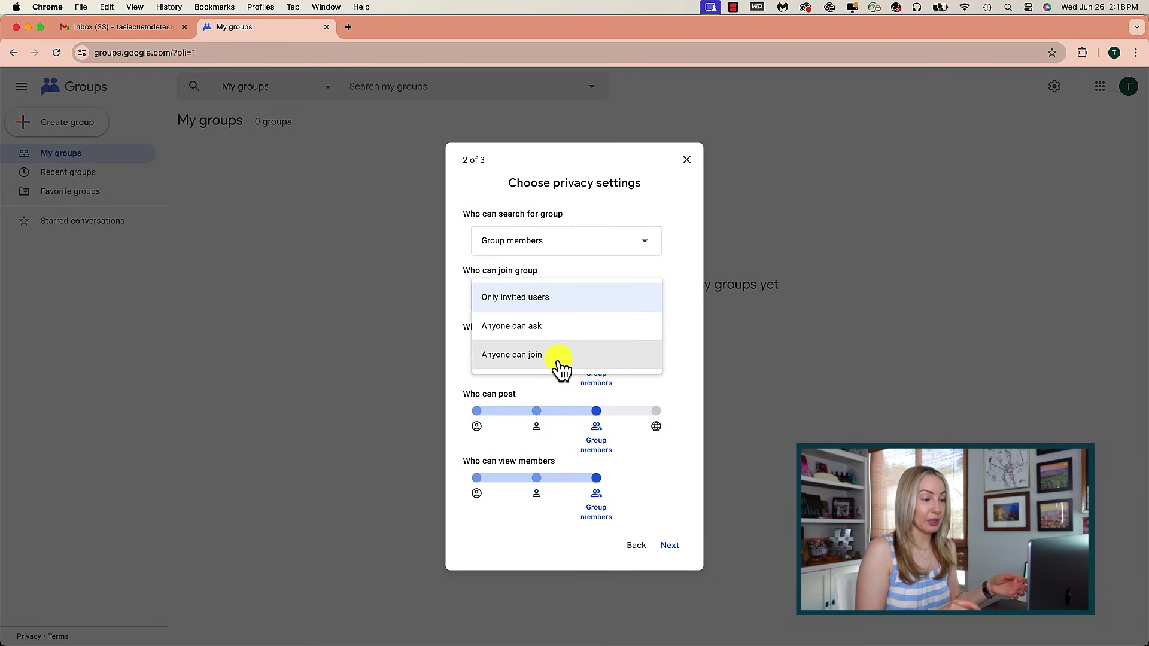
{"action": "left_click", "coordinate": [570, 301]}
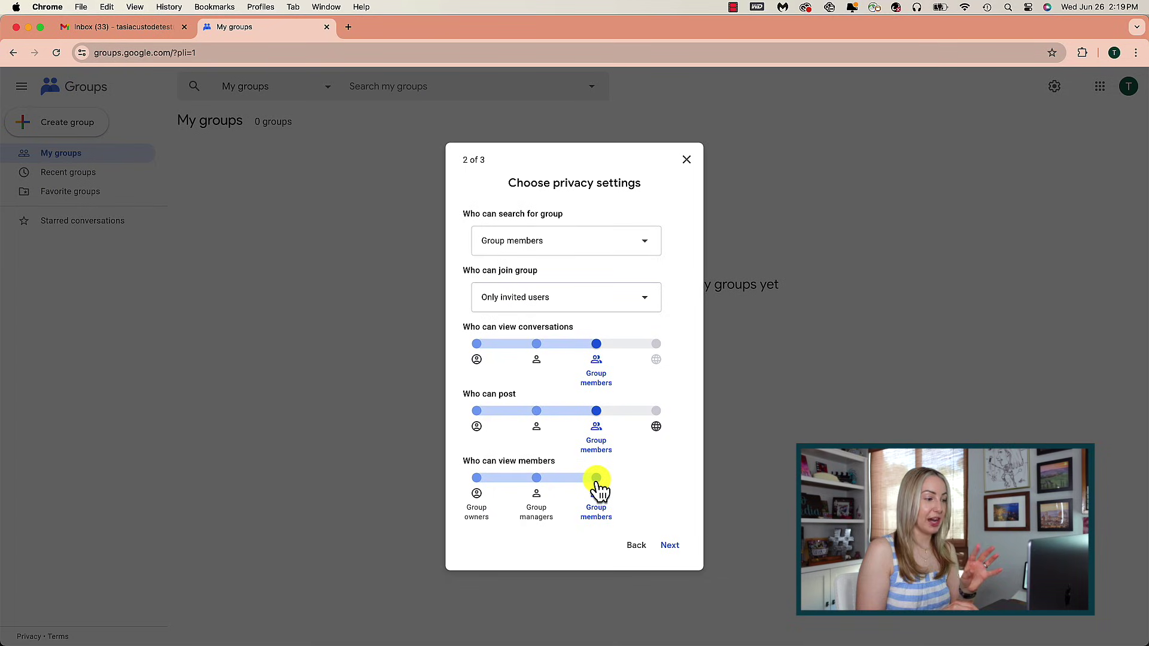
{"action": "left_click", "coordinate": [671, 545]}
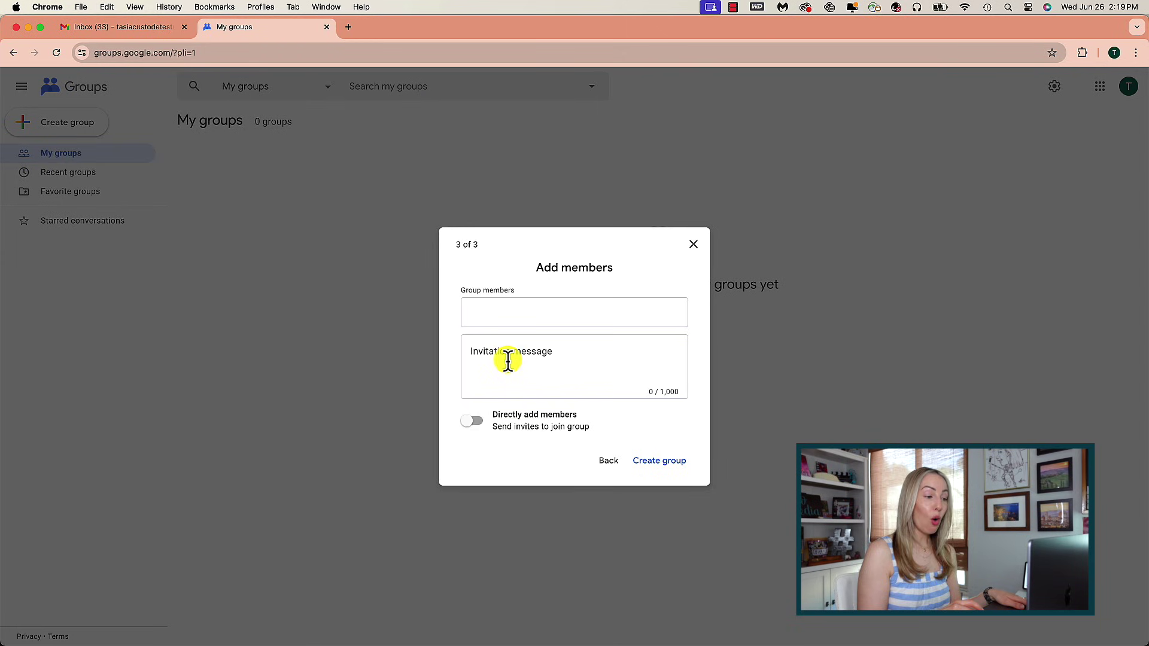
Invite three suggested contacts as group members, keeping invitations rather than direct adding.
{"action": "left_click", "coordinate": [474, 422]}
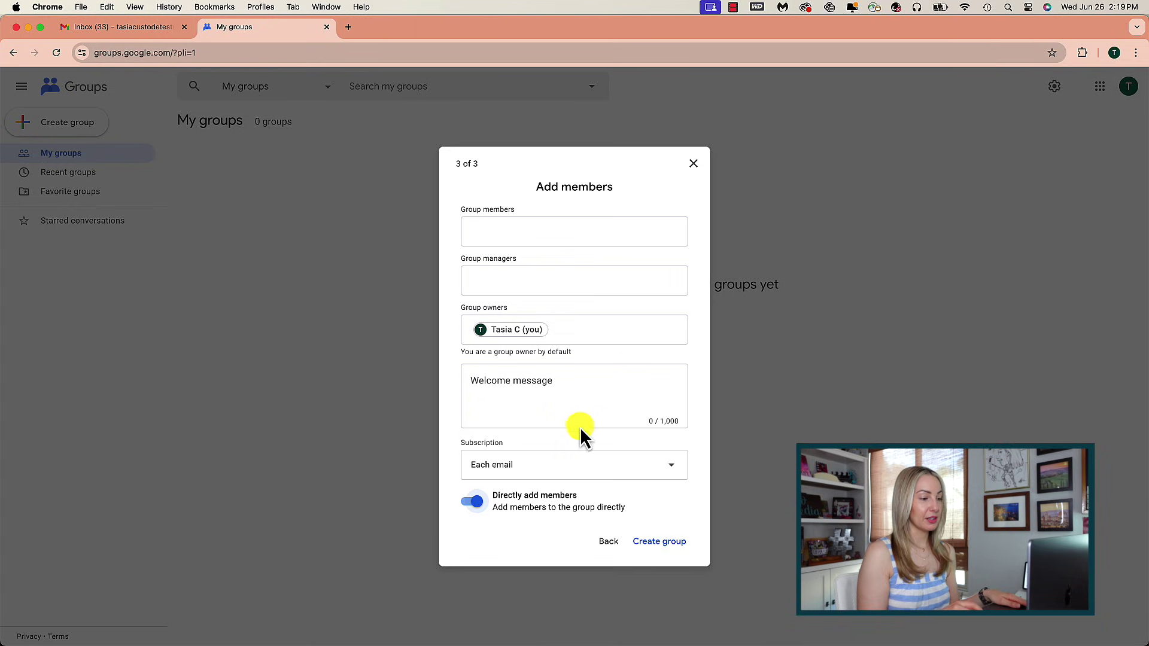
{"action": "left_click", "coordinate": [473, 503]}
{"action": "left_click", "coordinate": [455, 322]}
{"action": "type", "text": "al"}
{"action": "left_click", "coordinate": [497, 337]}
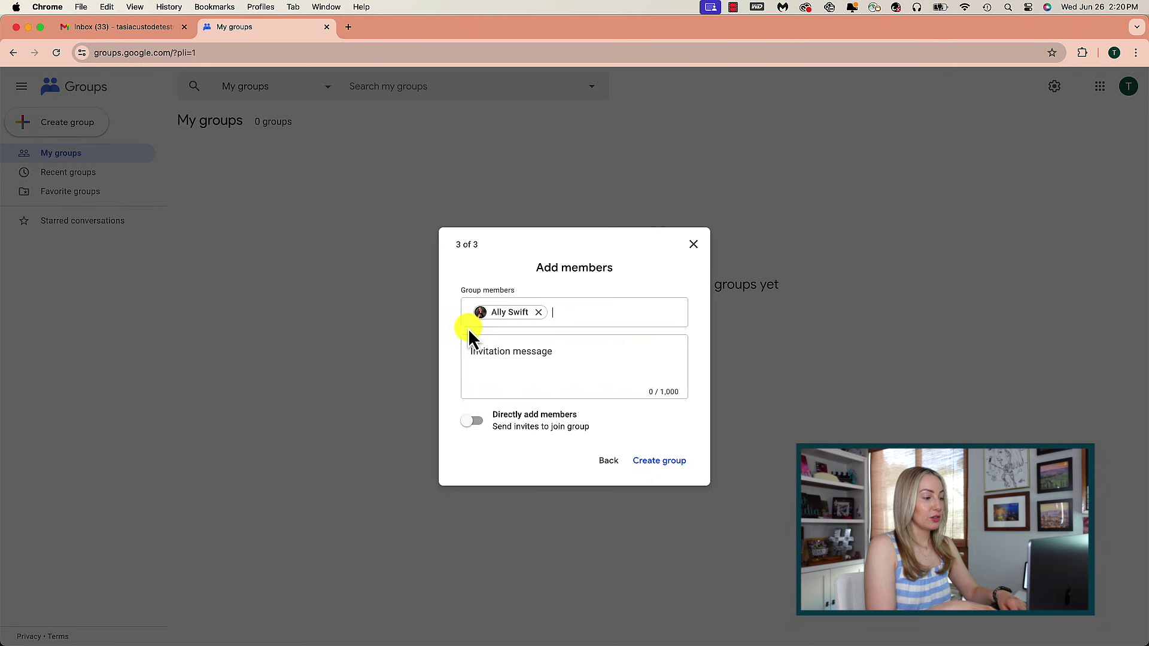
{"action": "type", "text": "inf"}
{"action": "key", "text": "Return"}
{"action": "type", "text": "inf"}
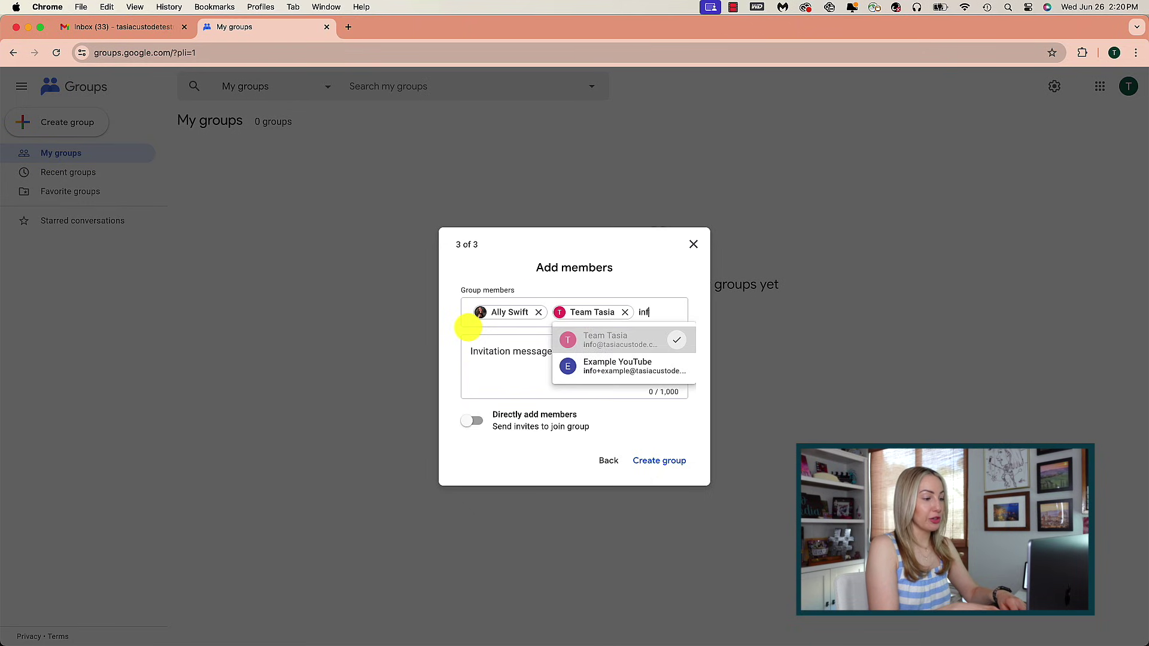
{"action": "left_click", "coordinate": [570, 372]}
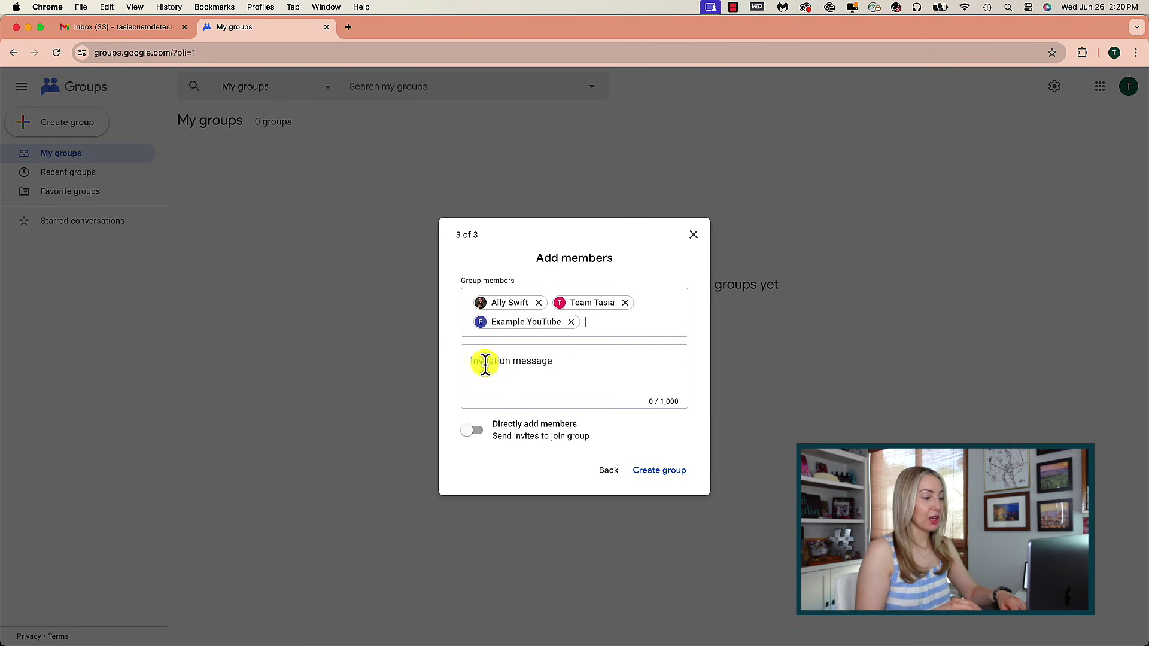
Create the group, passing the 'I'm not a robot' captcha check.
{"action": "left_click", "coordinate": [655, 472]}
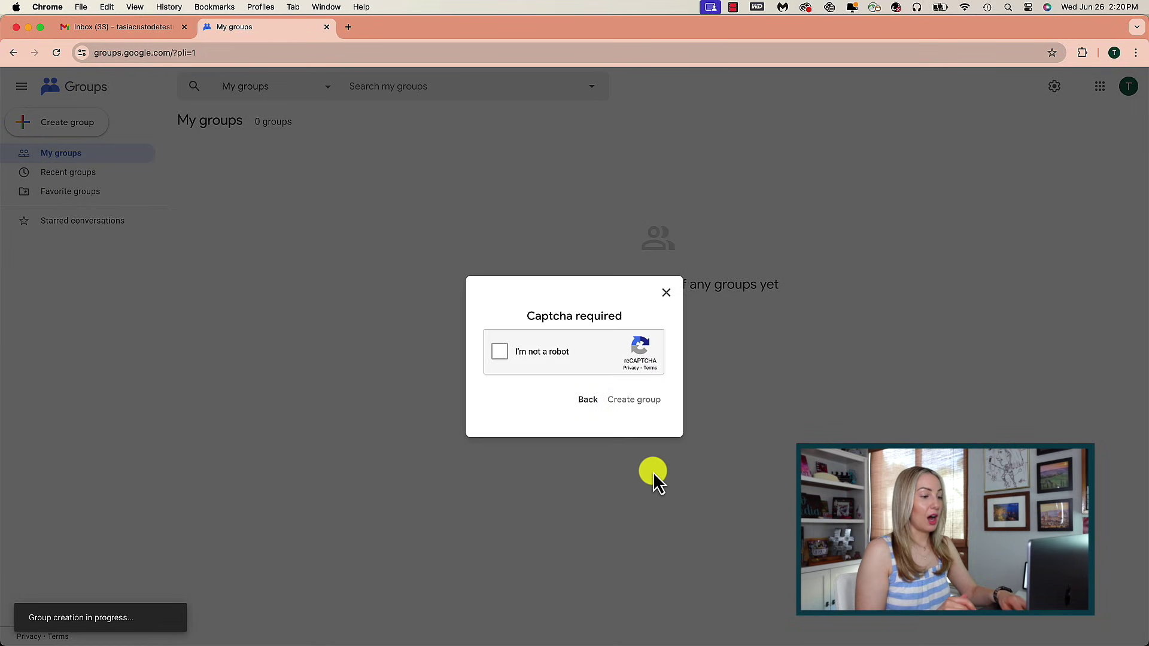
{"action": "left_click", "coordinate": [500, 353]}
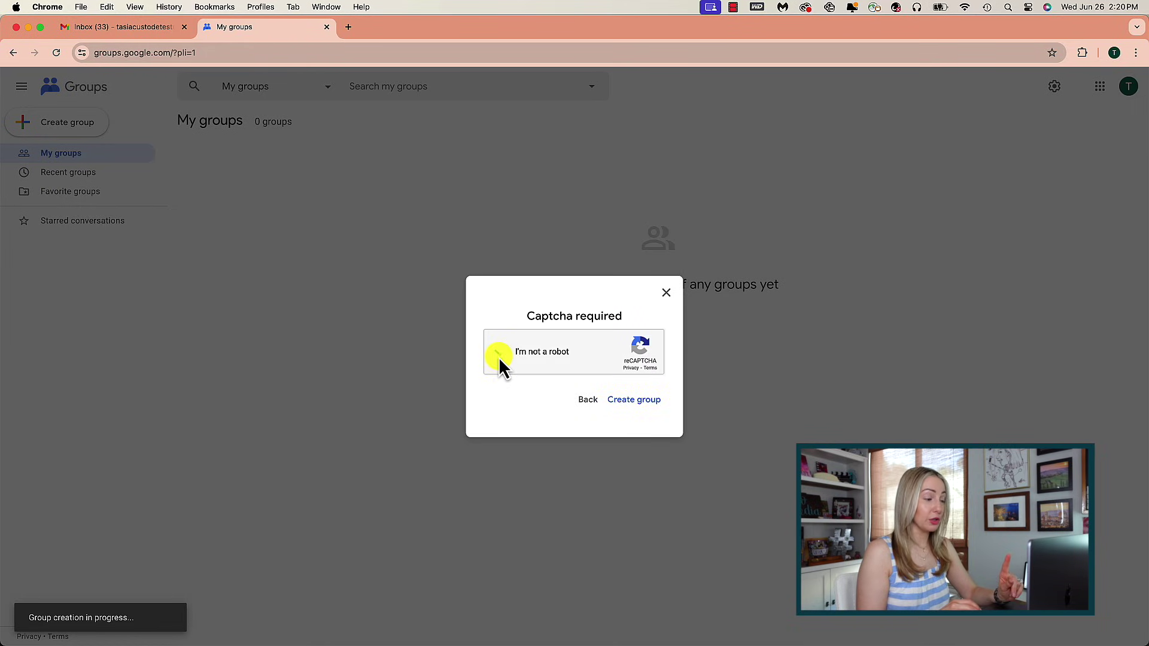
{"action": "left_click", "coordinate": [629, 409]}
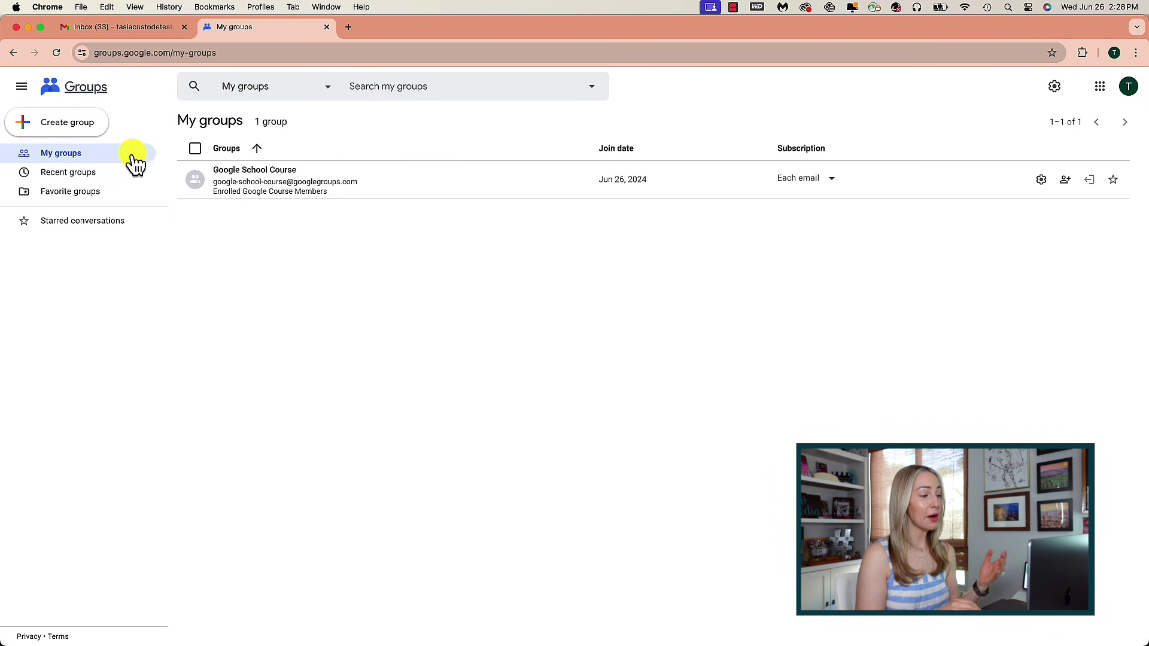
{"action": "left_click", "coordinate": [398, 187]}
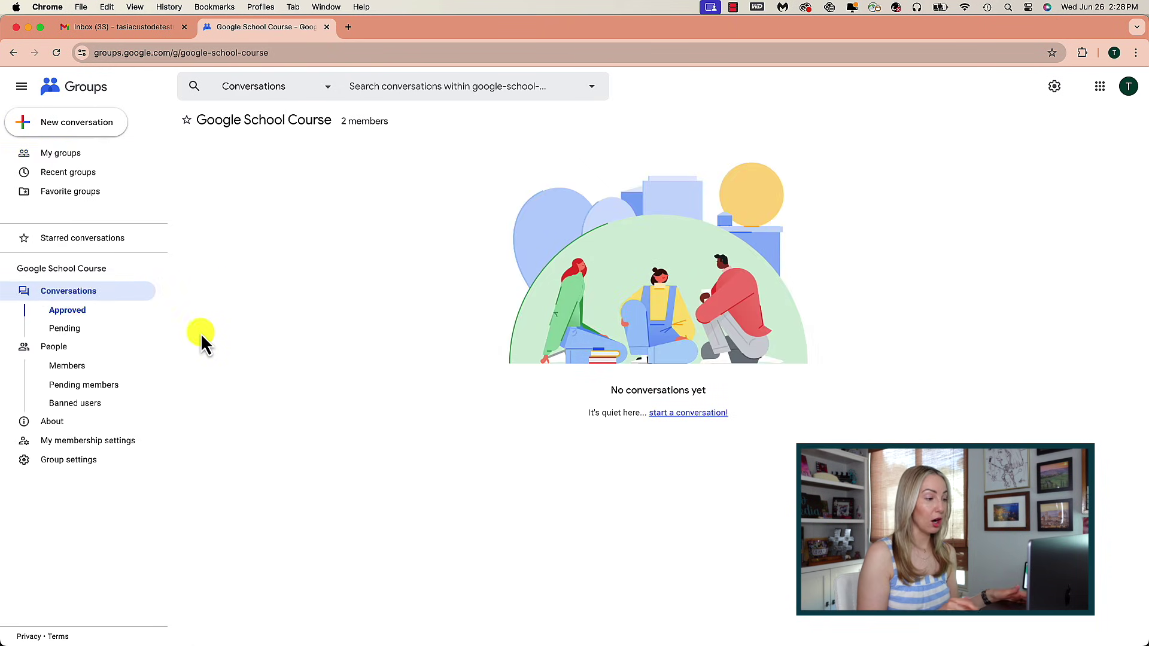
{"action": "left_click", "coordinate": [69, 366]}
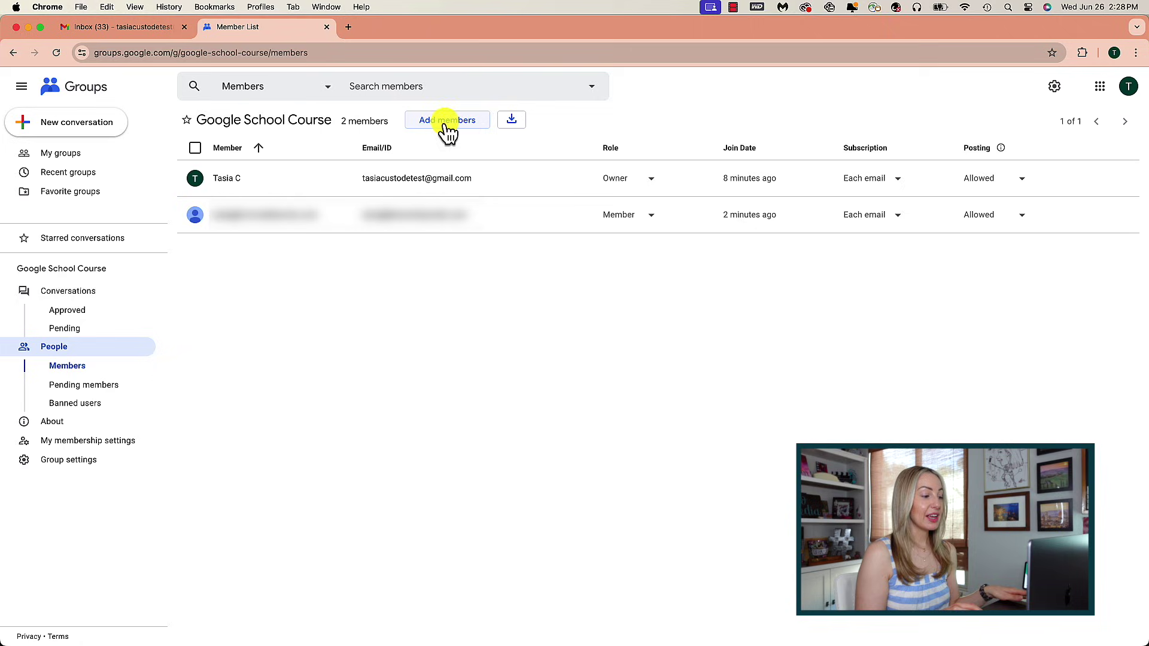
{"action": "left_click", "coordinate": [195, 217]}
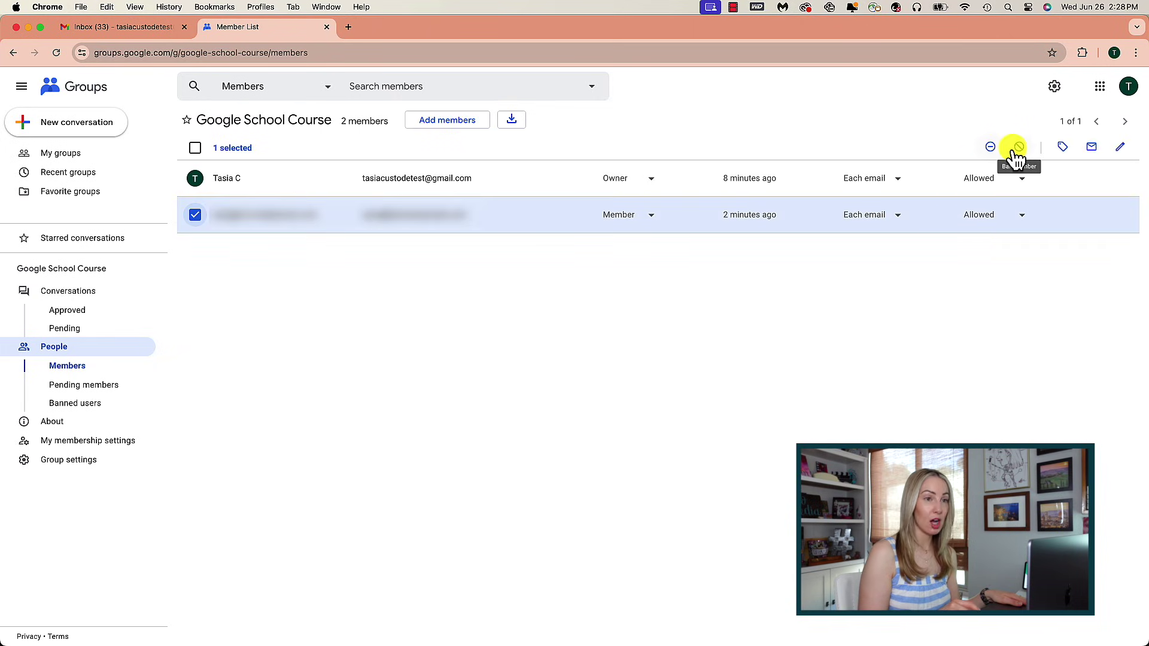
{"action": "left_click", "coordinate": [651, 217]}
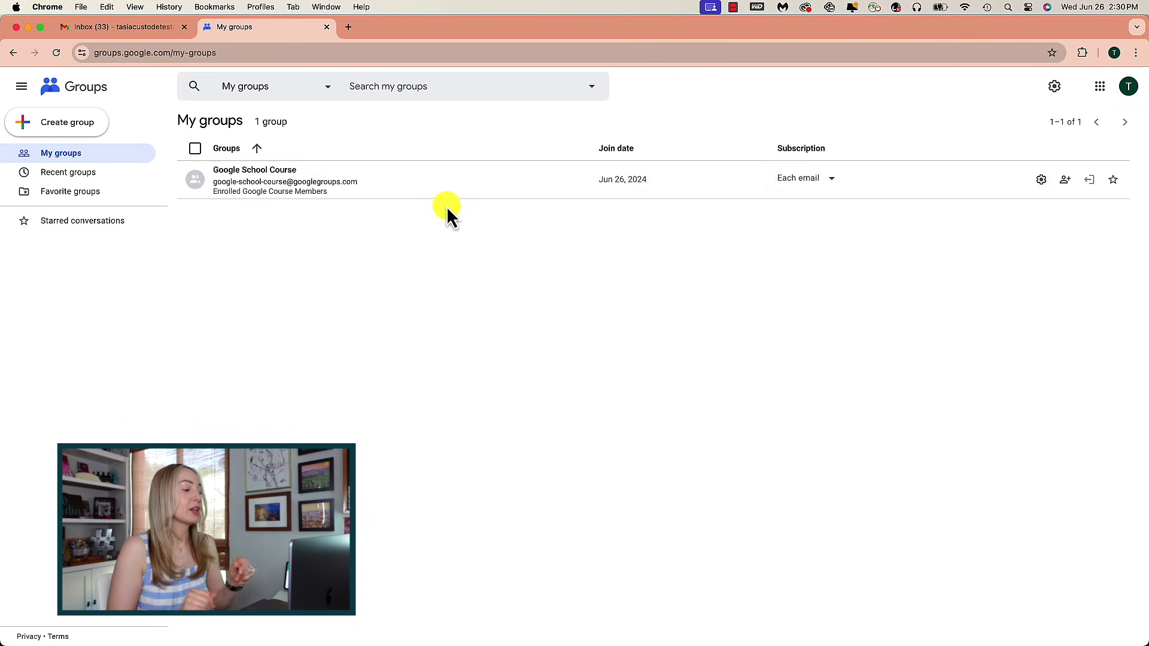
Post 'Test Message' with body 'This is a test of our group!' to Google School Course, then view the Gmail inbox.
{"action": "left_click", "coordinate": [431, 185]}
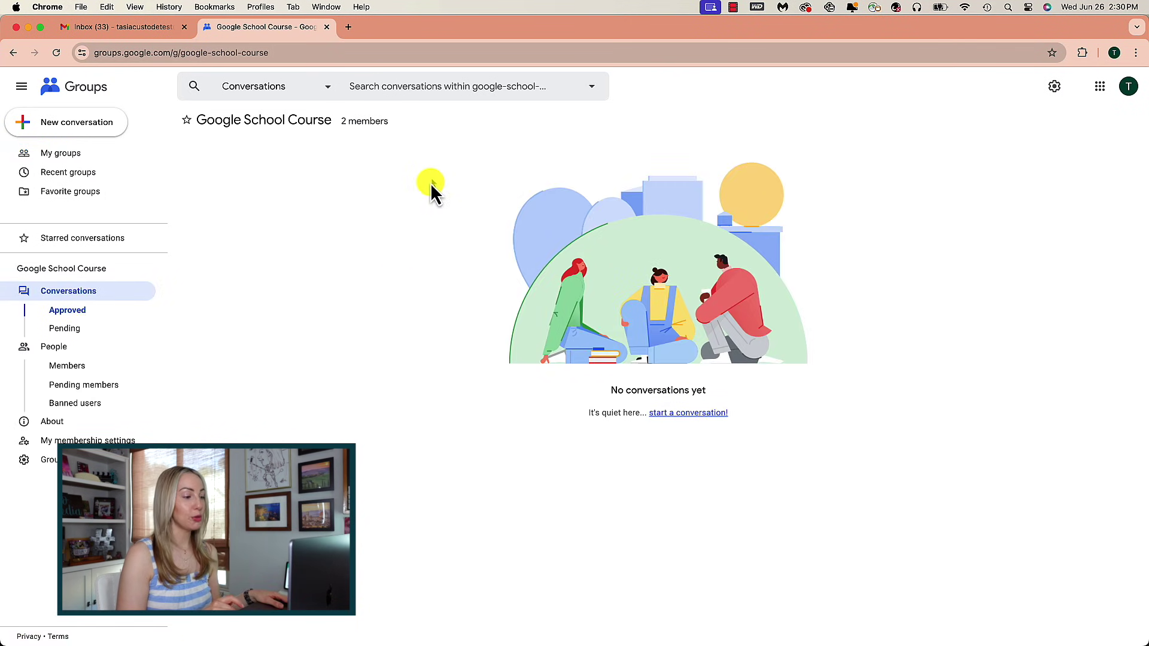
{"action": "left_click", "coordinate": [76, 130]}
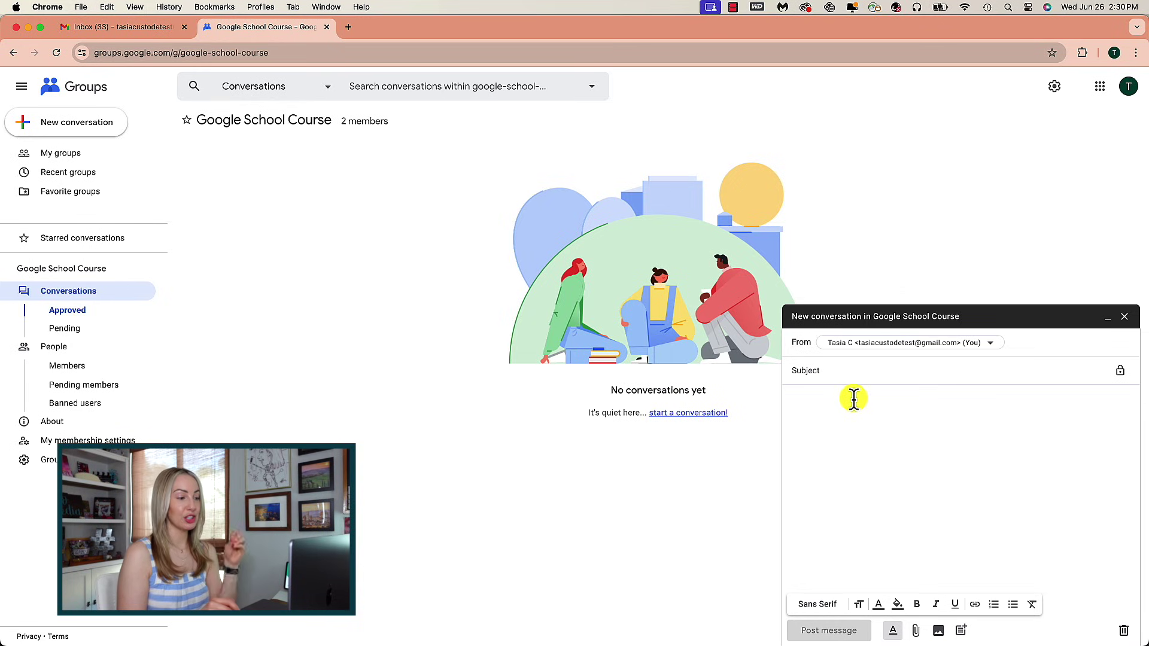
{"action": "type", "text": "Test Message"}
{"action": "left_click", "coordinate": [829, 414]}
{"action": "type", "text": "This is "}
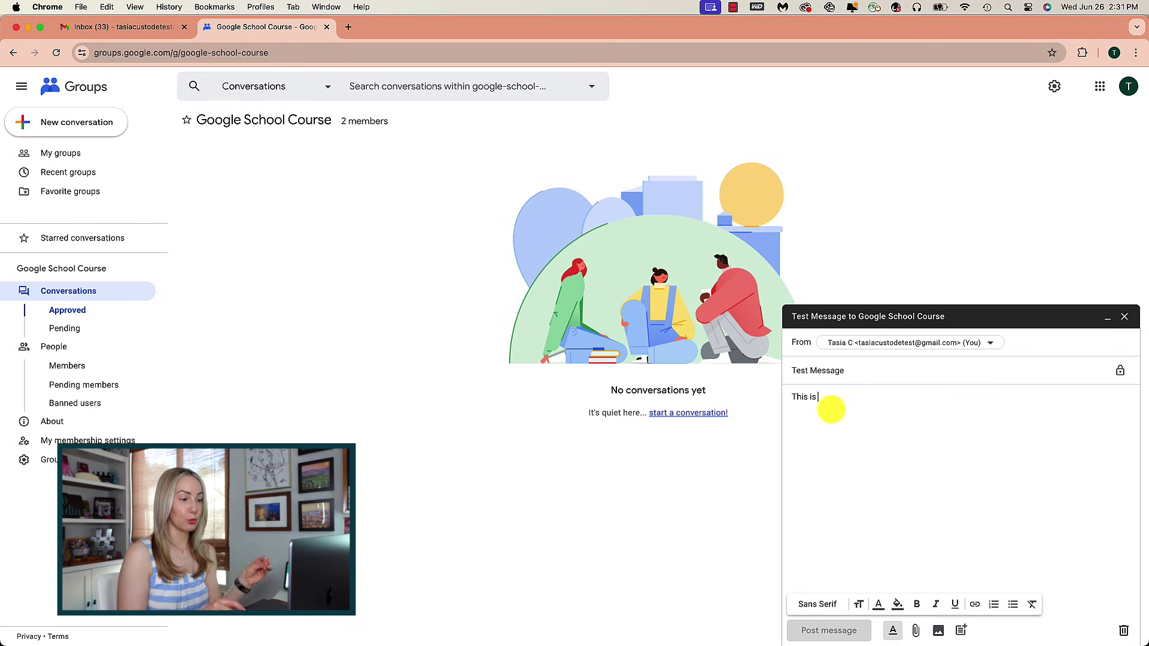
{"action": "type", "text": "a test of our group!"}
{"action": "left_click", "coordinate": [820, 630]}
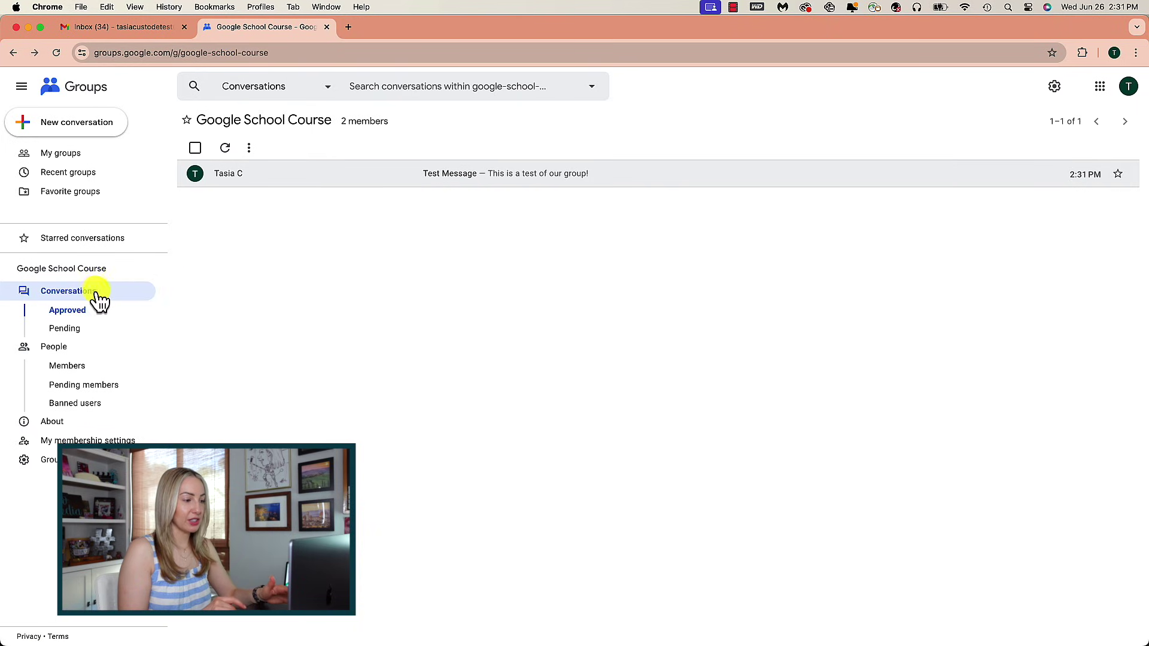
{"action": "left_click", "coordinate": [374, 180]}
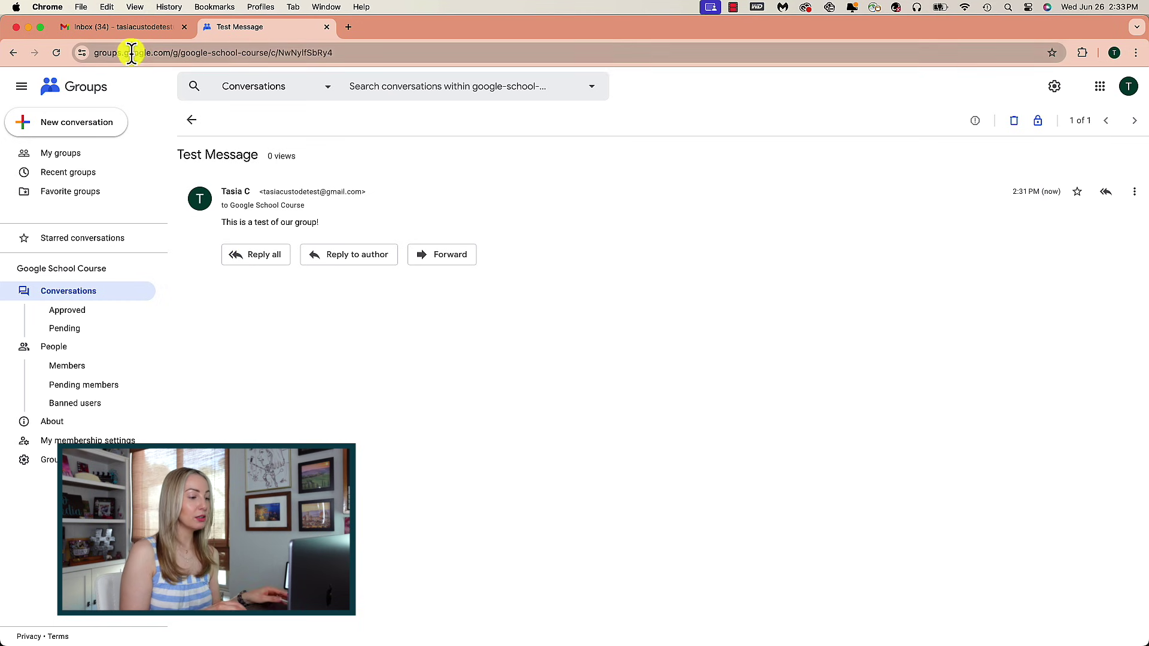
{"action": "left_click", "coordinate": [116, 29]}
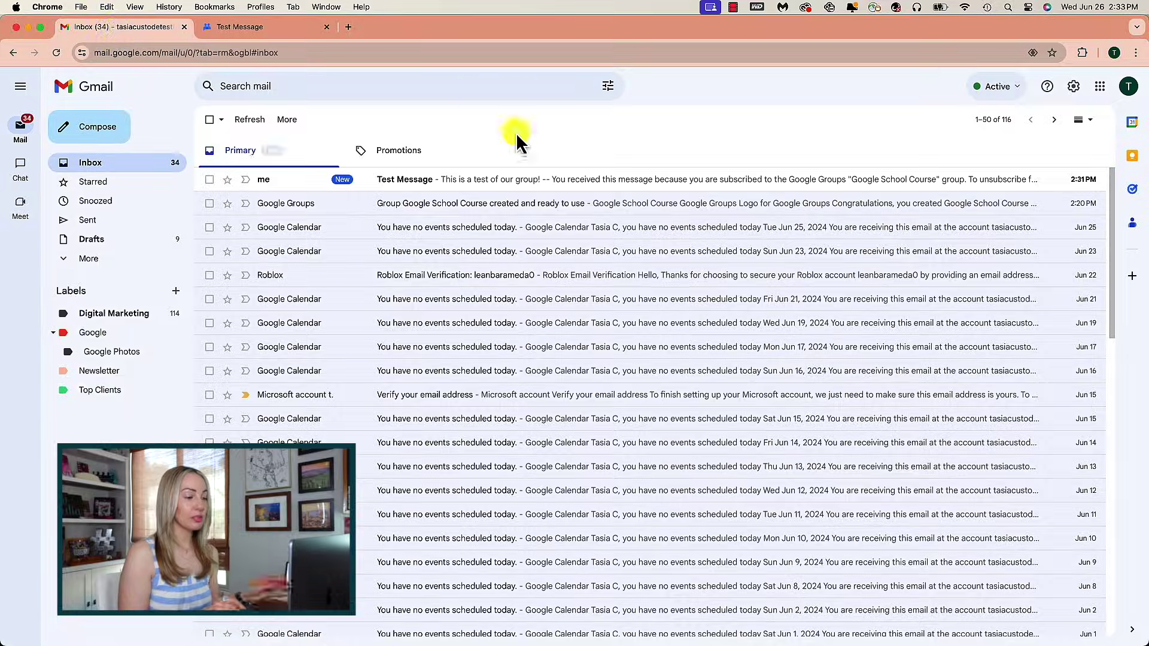
Open the Test Message email and select the group address shown in its recipient details.
{"action": "left_click", "coordinate": [532, 184]}
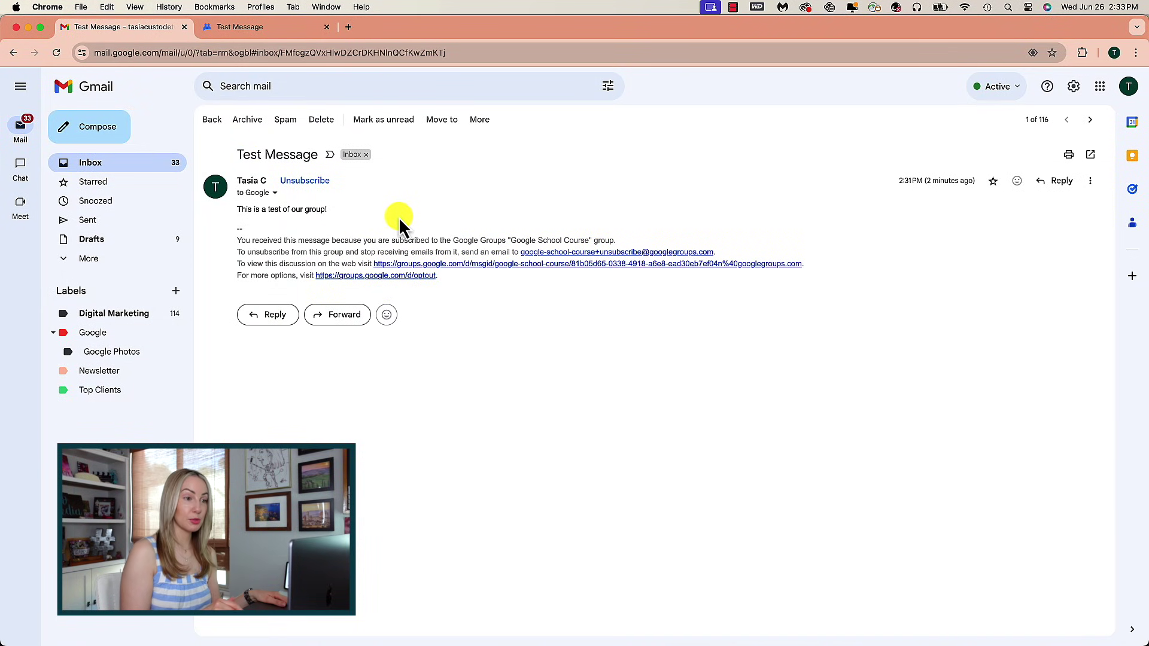
{"action": "left_click", "coordinate": [275, 193]}
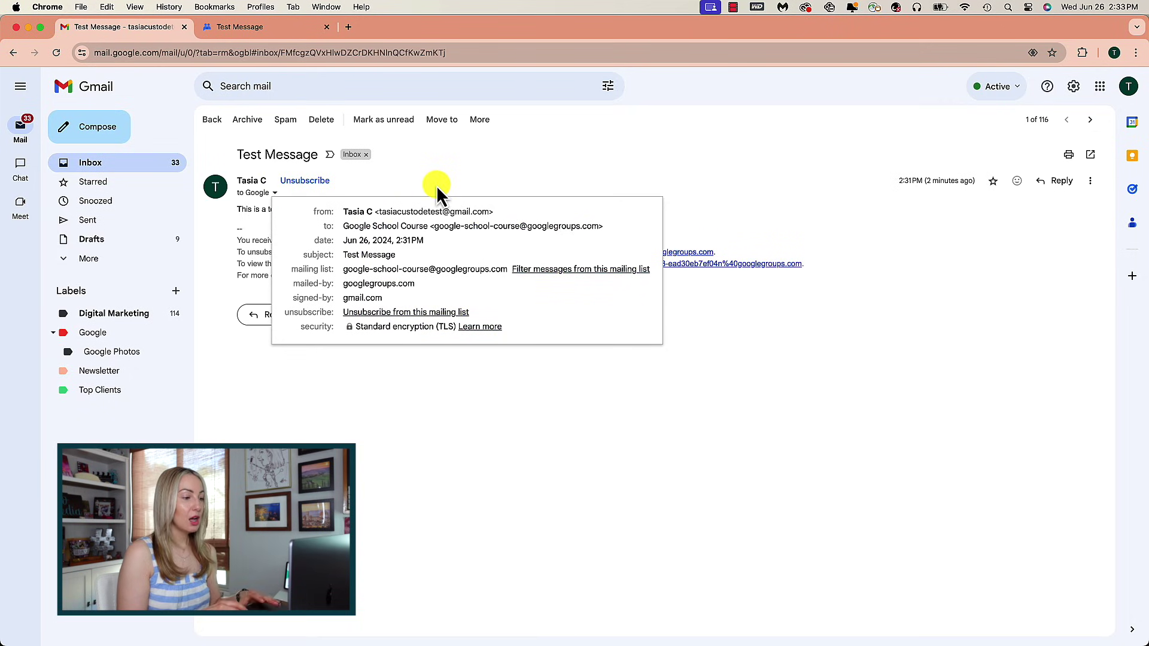
{"action": "left_click_drag", "start_coordinate": [433, 226], "coordinate": [628, 228]}
{"action": "key", "text": "super+c"}
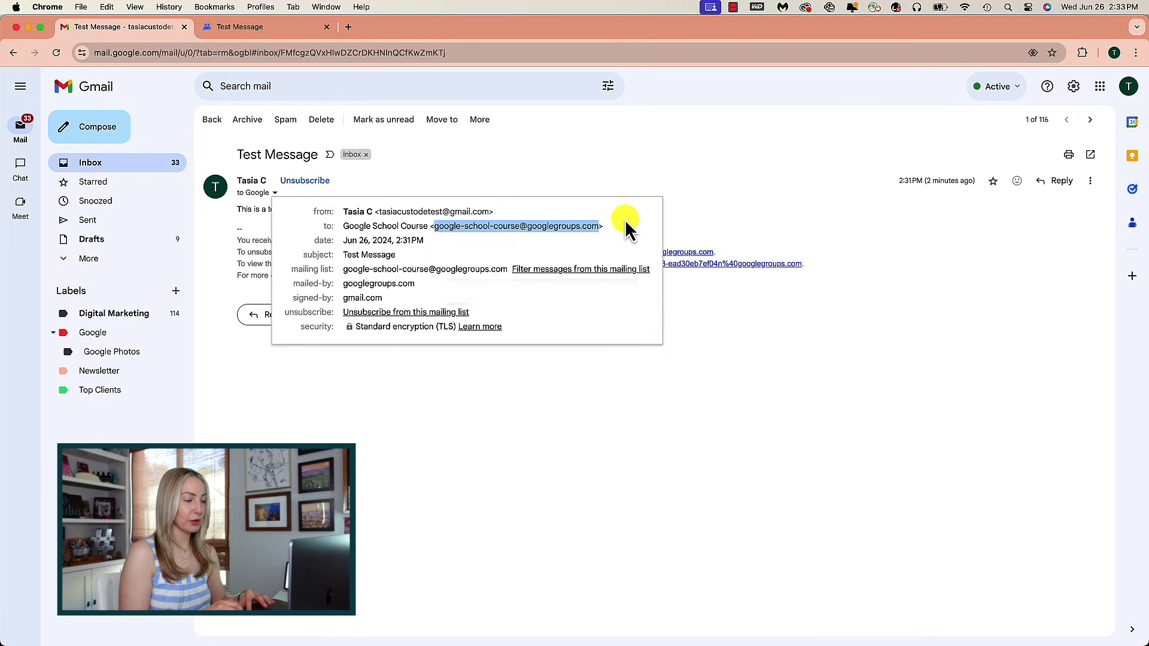
{"action": "left_click", "coordinate": [555, 174]}
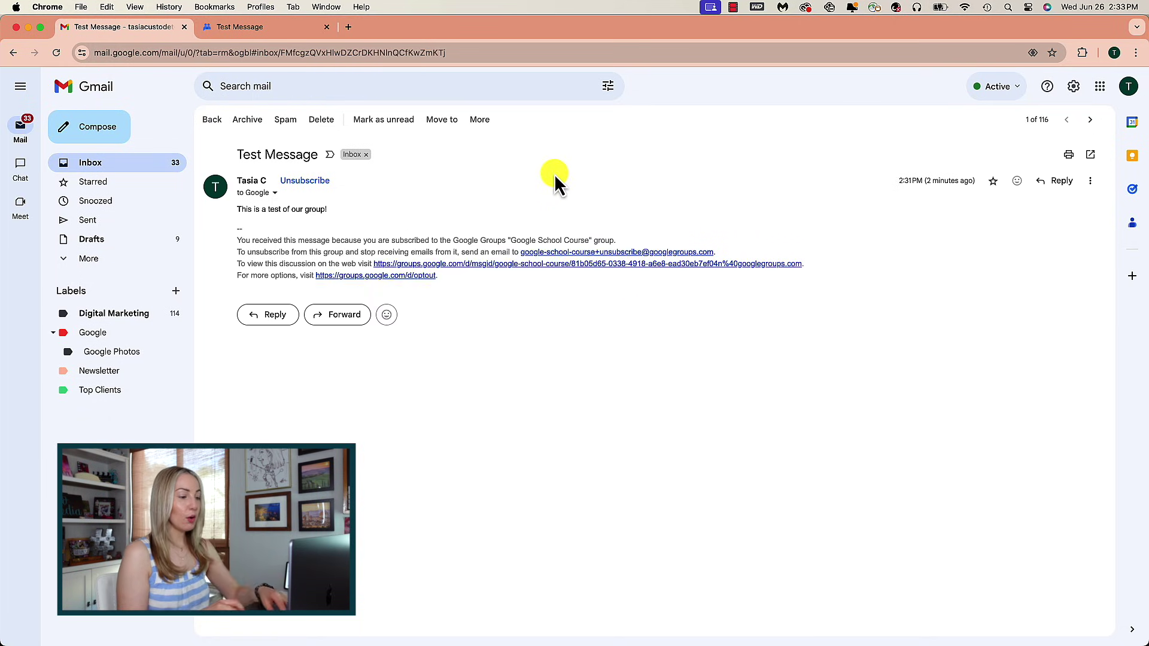
Email the pasted group address with subject 'Watch this!' and body 'Sending this to the email list right from Gmail!'.
{"action": "left_click", "coordinate": [96, 128]}
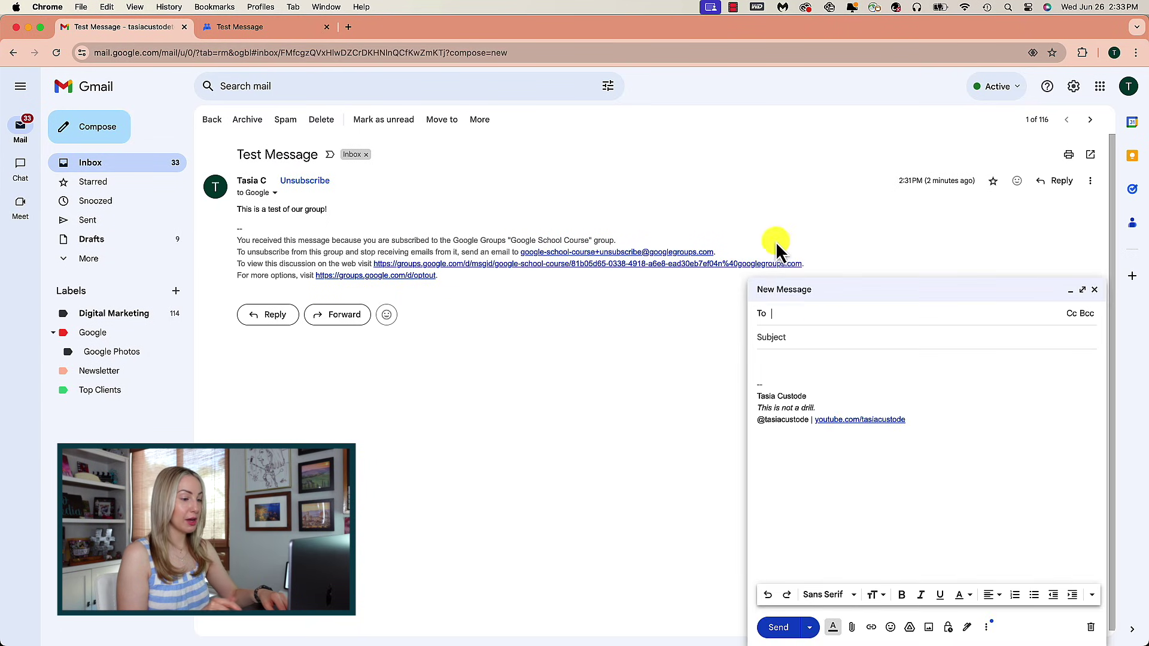
{"action": "key", "text": "super+v"}
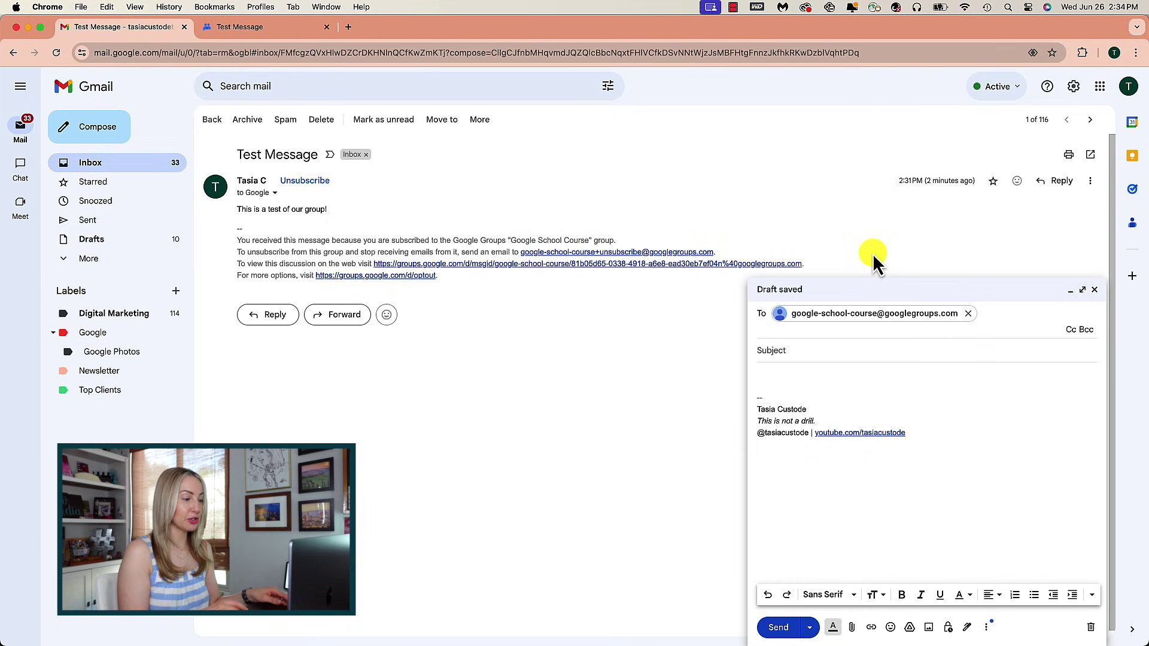
{"action": "left_click", "coordinate": [788, 352]}
{"action": "type", "text": "Watch this!"}
{"action": "left_click", "coordinate": [773, 362]}
{"action": "type", "text": "Sending this to the email list right for"}
{"action": "key", "text": "BackSpace"}
{"action": "key", "text": "BackSpace"}
{"action": "type", "text": "rom Gmail!"}
{"action": "left_click", "coordinate": [776, 629]}
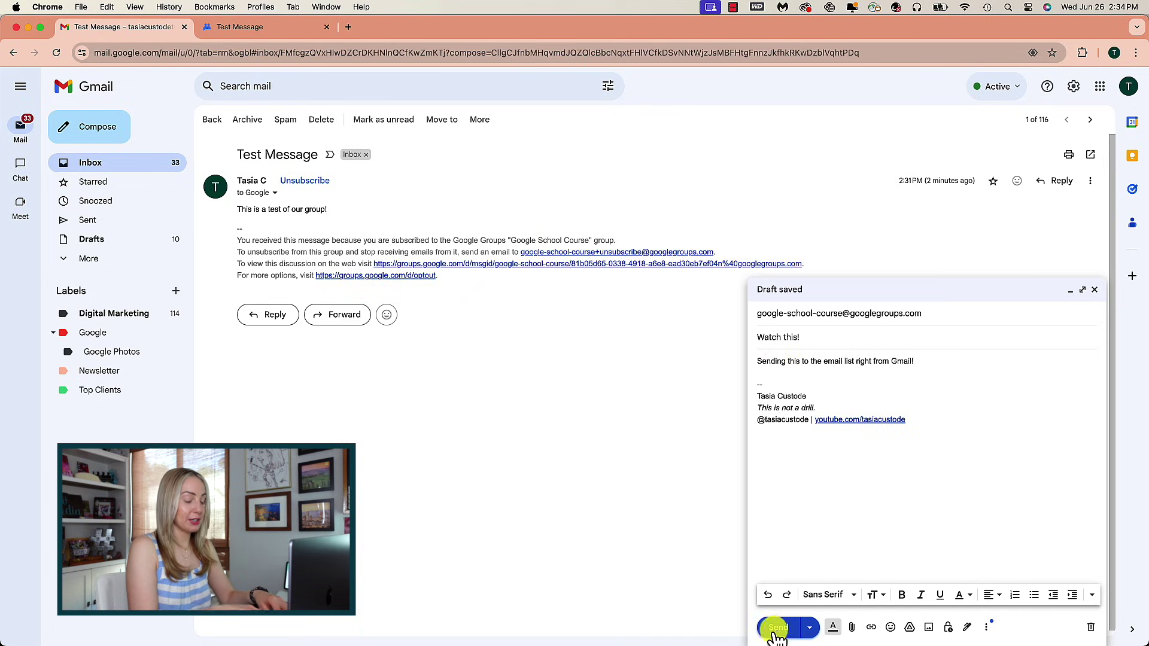
{"action": "left_click", "coordinate": [777, 628]}
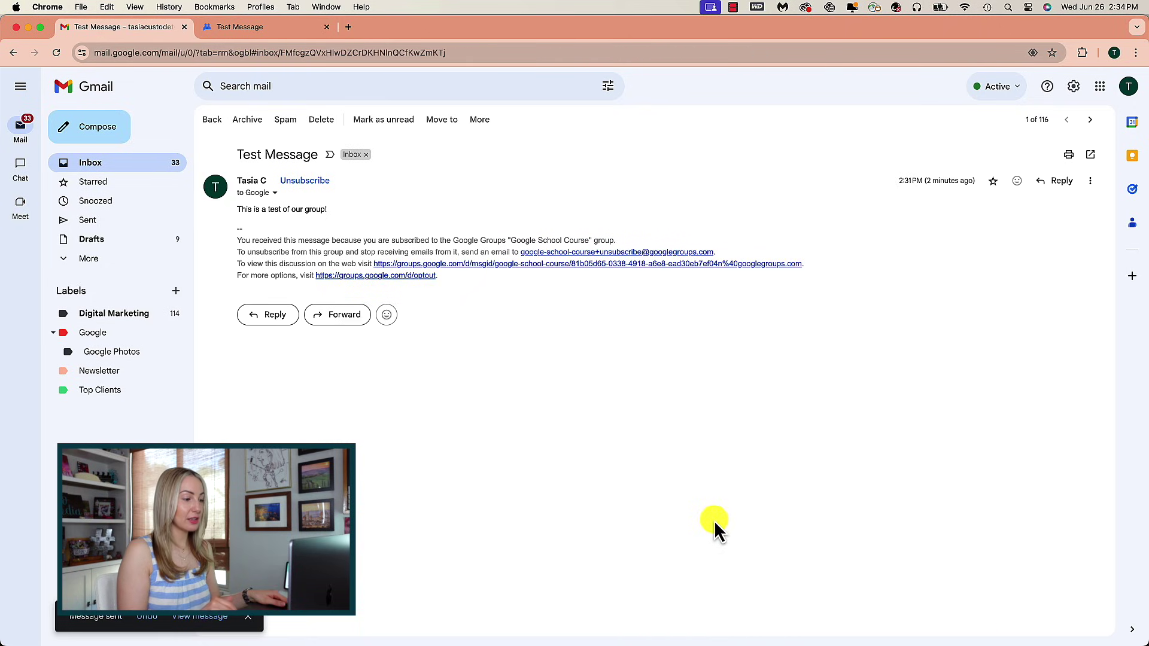